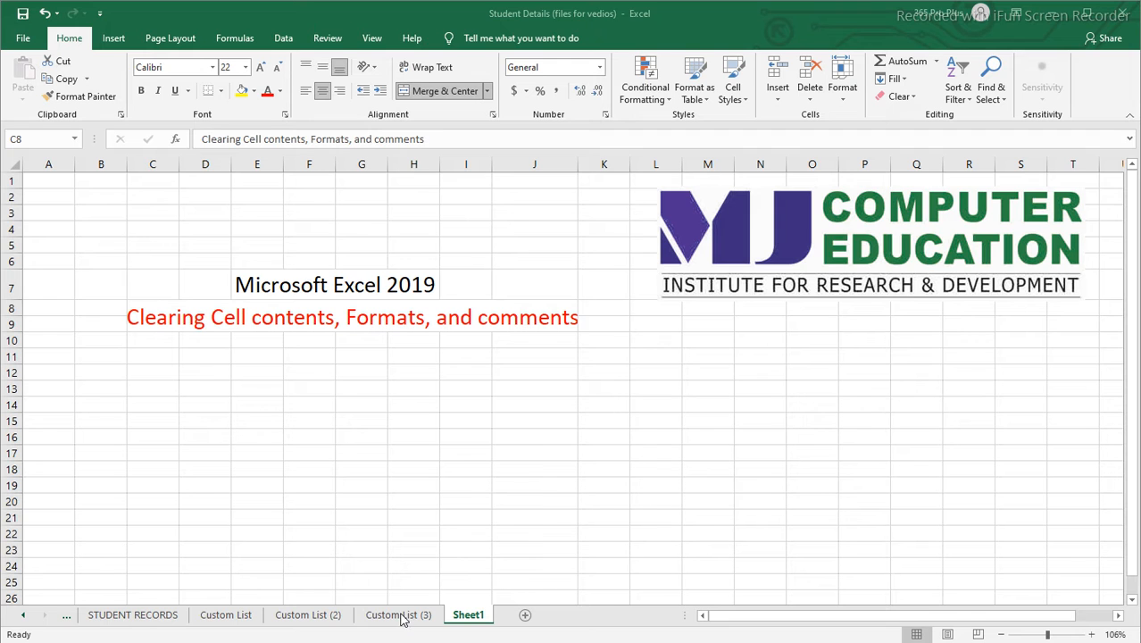
- Look through the STUDENT RECORDS, Custom List, Custom List (3) and Sheet1 sheets, and open the Custom List (2) sheet
click(248, 619)
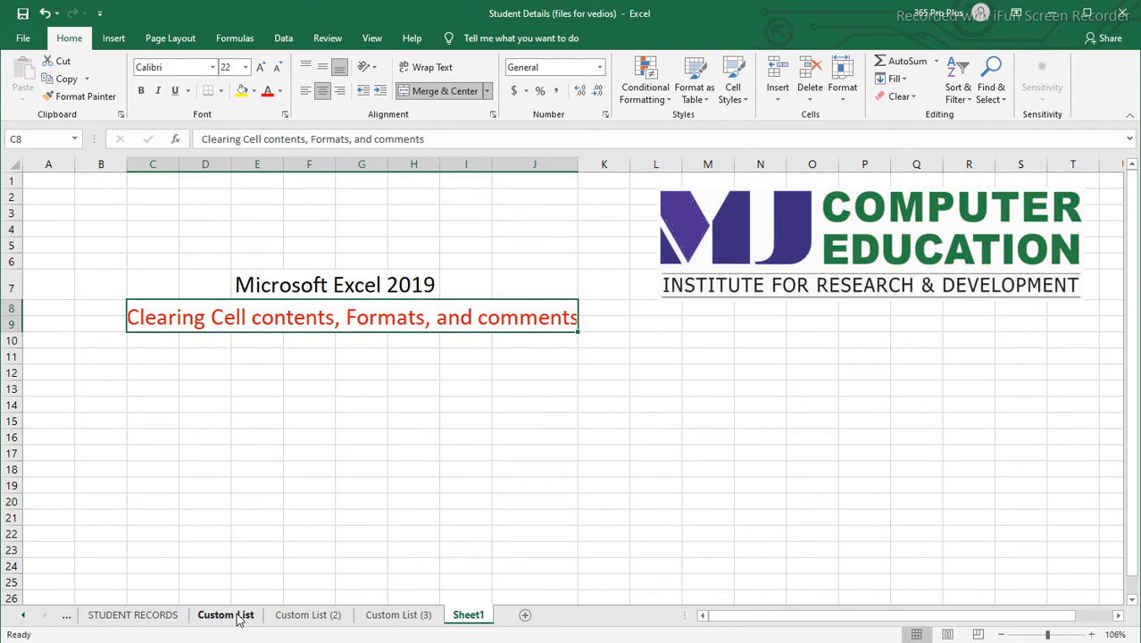
click(238, 617)
click(161, 618)
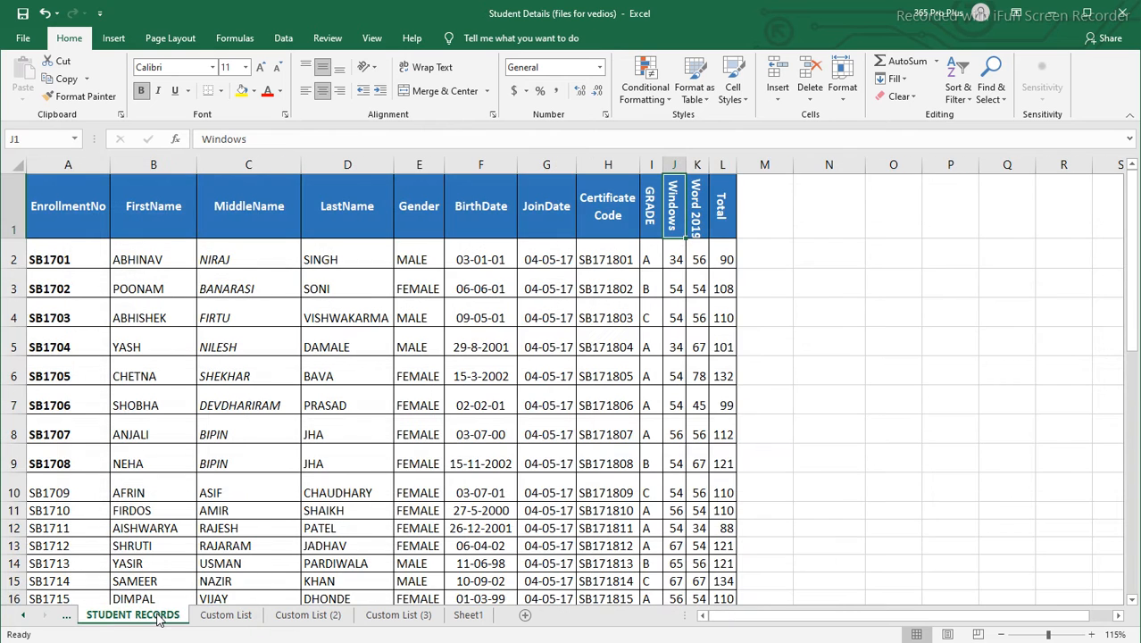
click(239, 615)
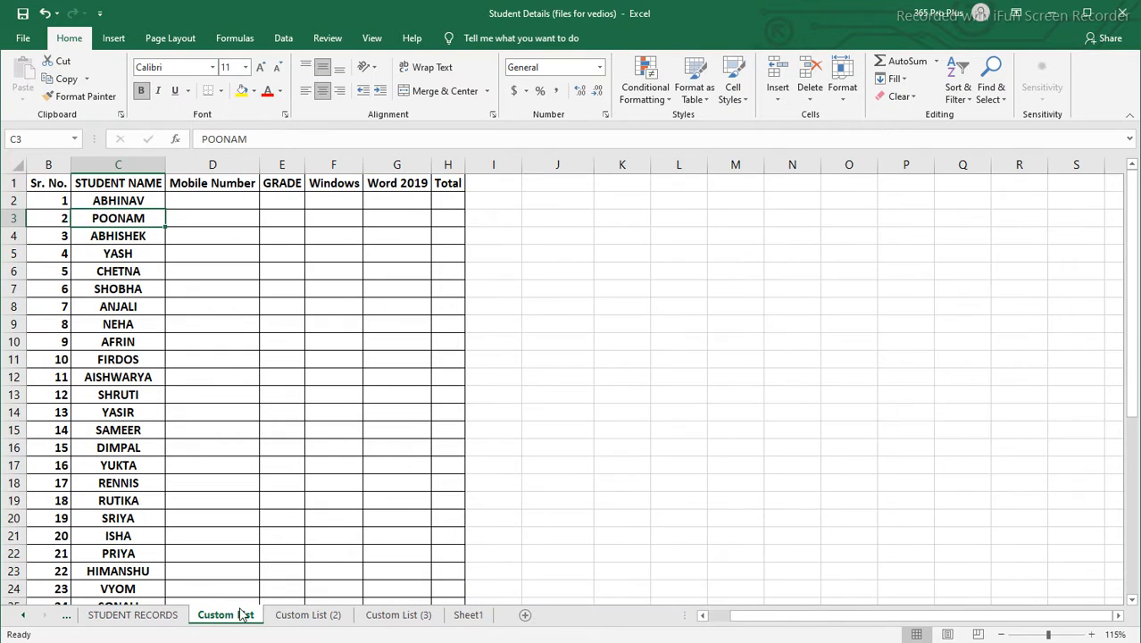
click(382, 619)
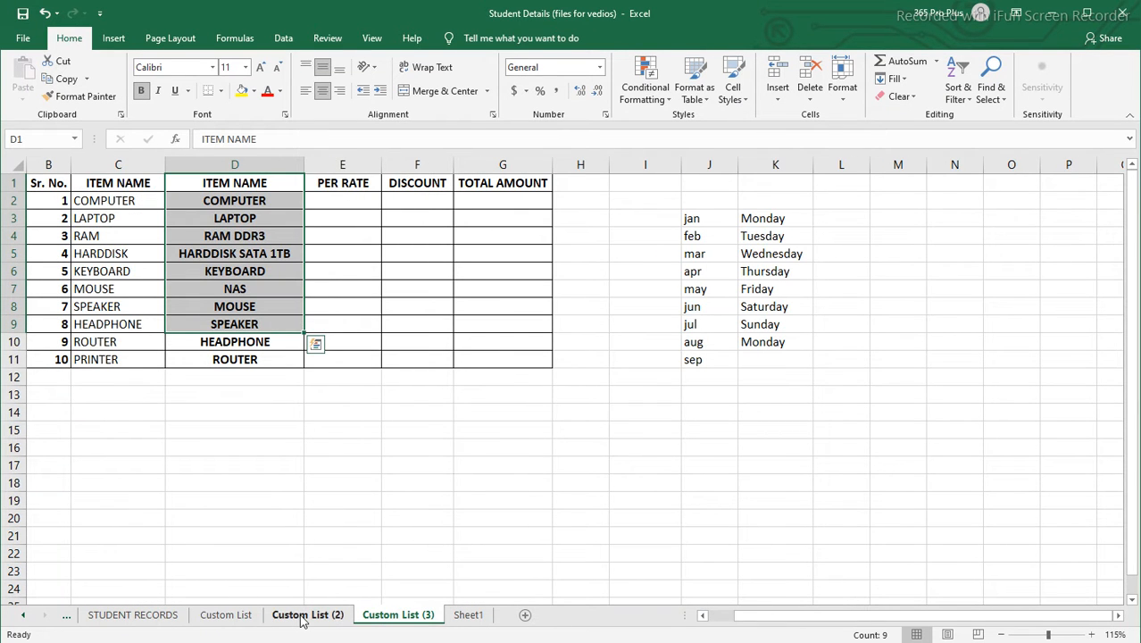
click(234, 616)
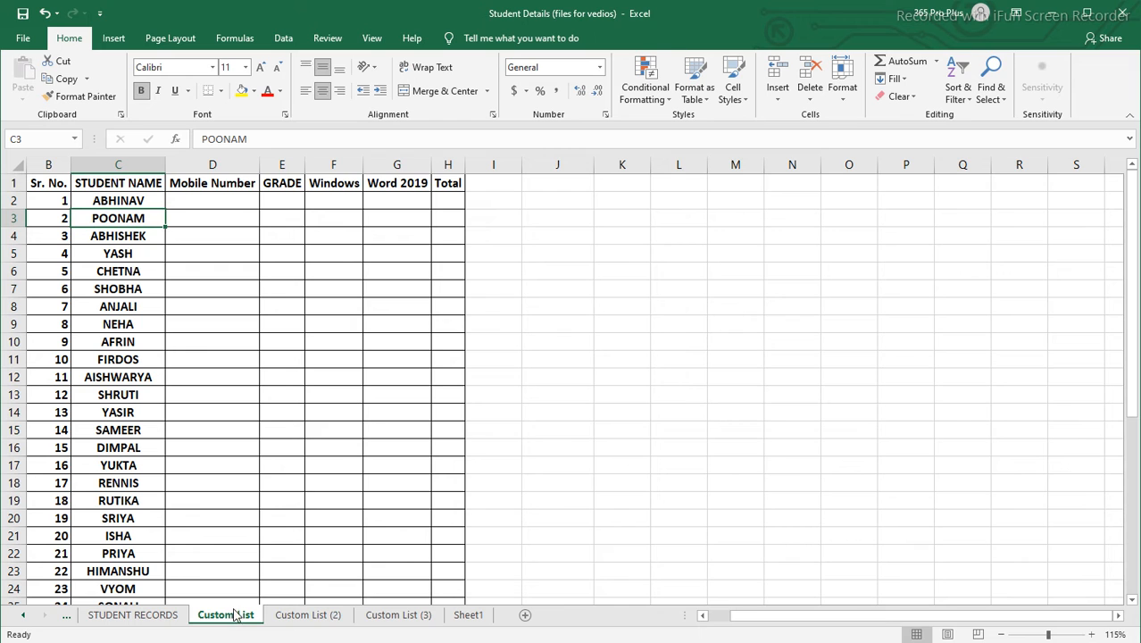
click(389, 619)
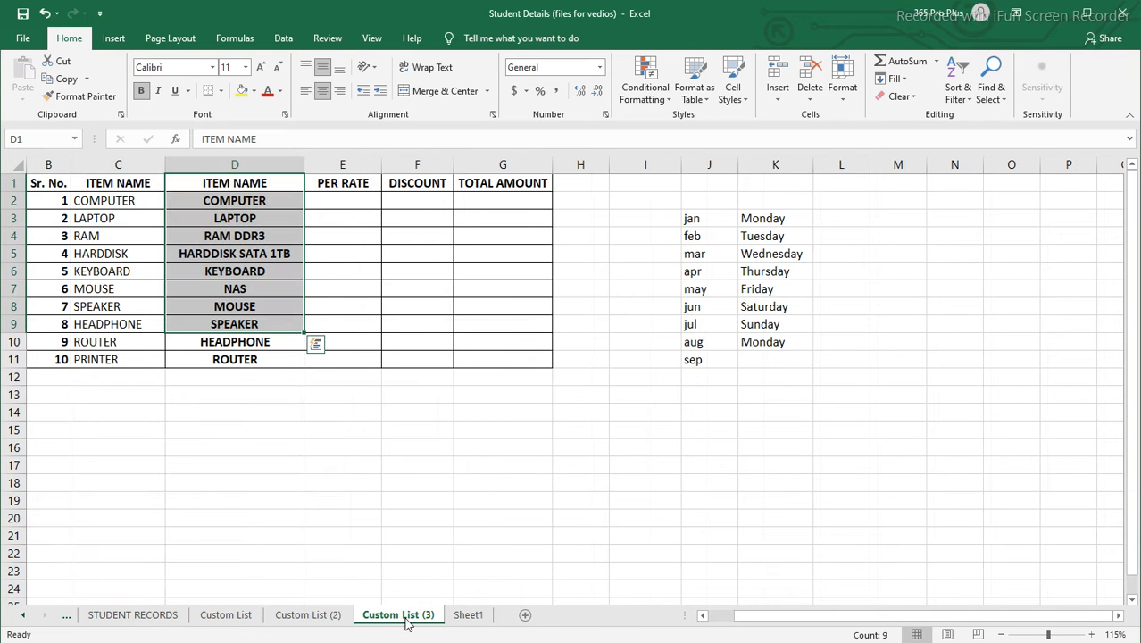
click(225, 617)
click(136, 616)
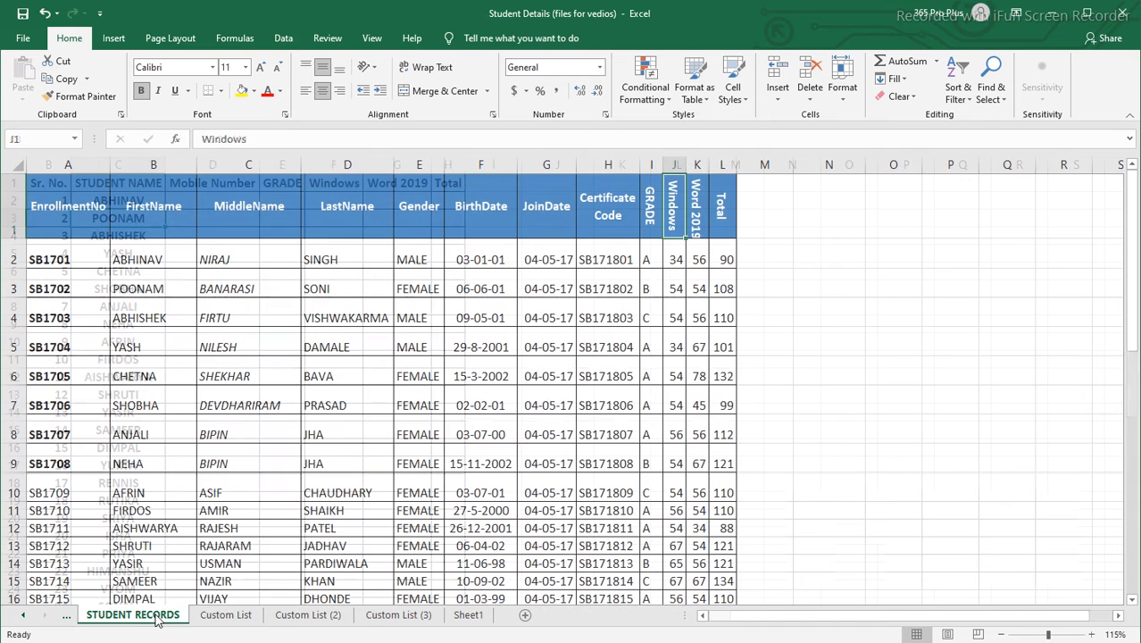
click(466, 618)
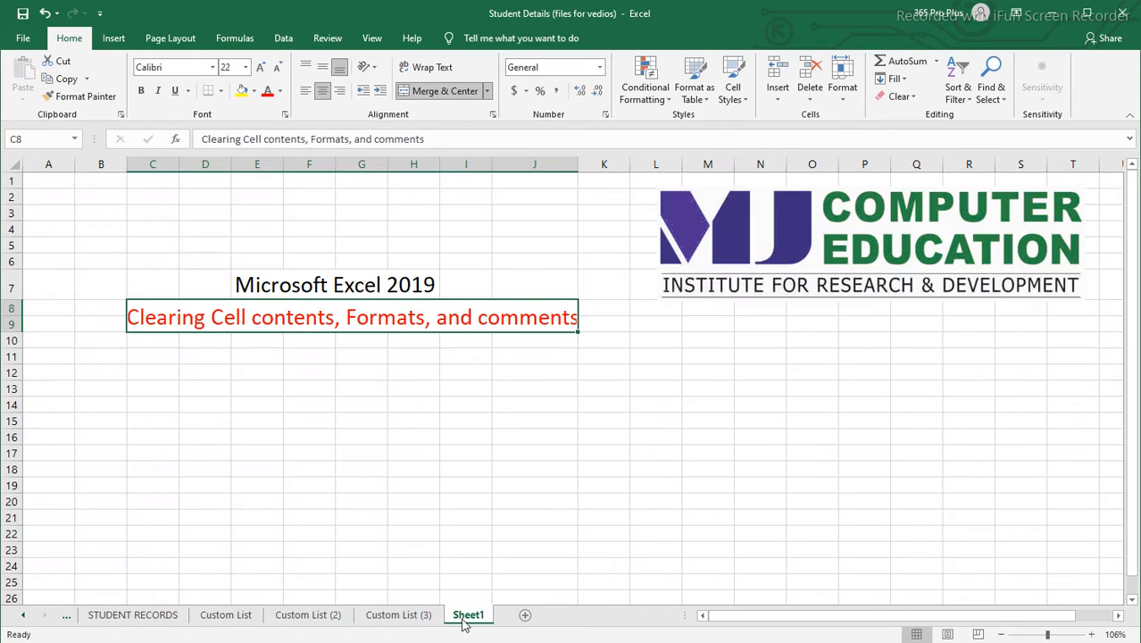
click(399, 617)
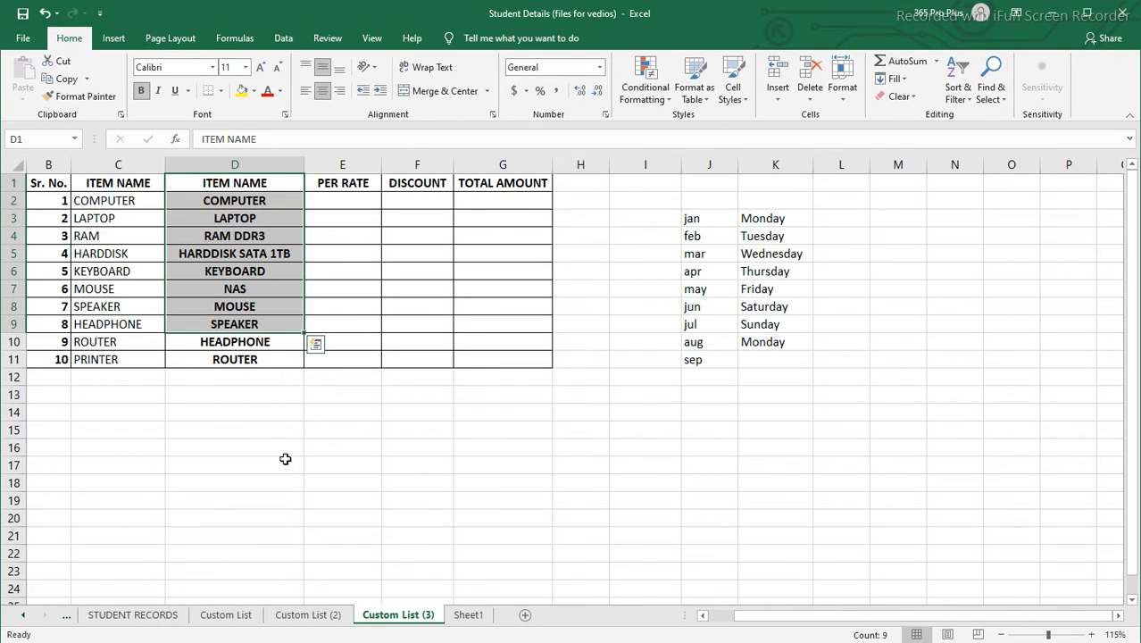
click(250, 618)
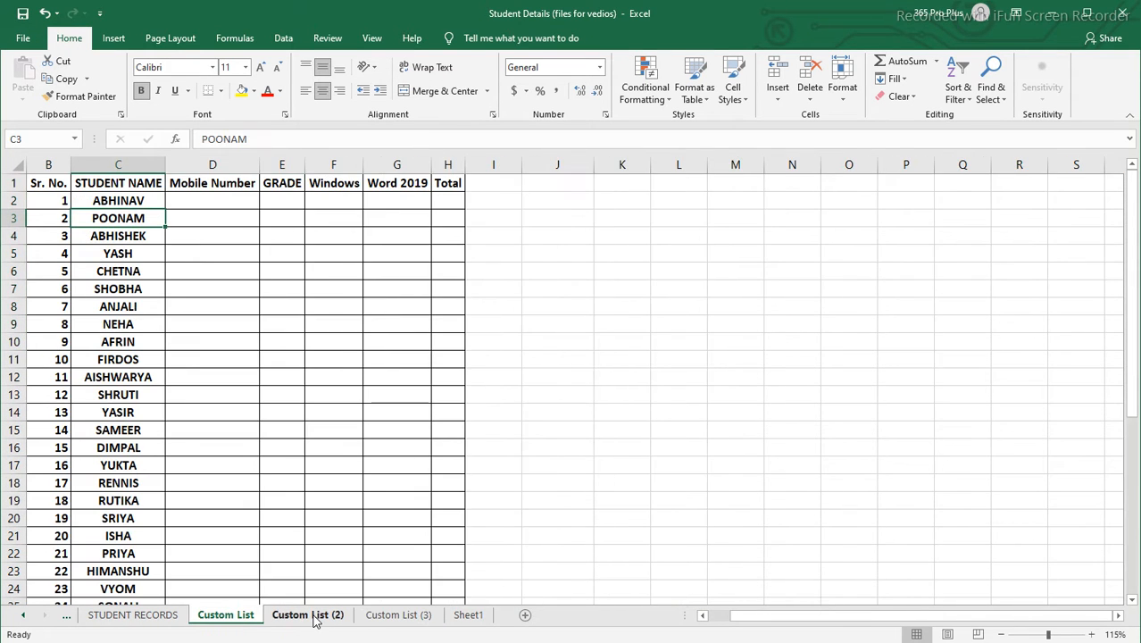
click(319, 617)
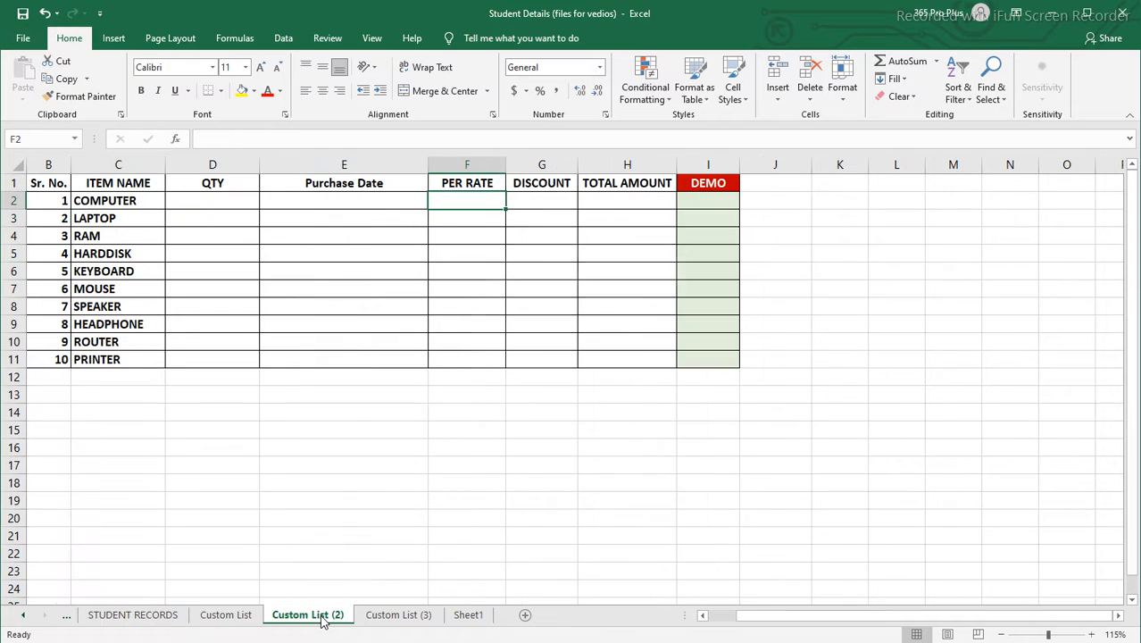
click(360, 412)
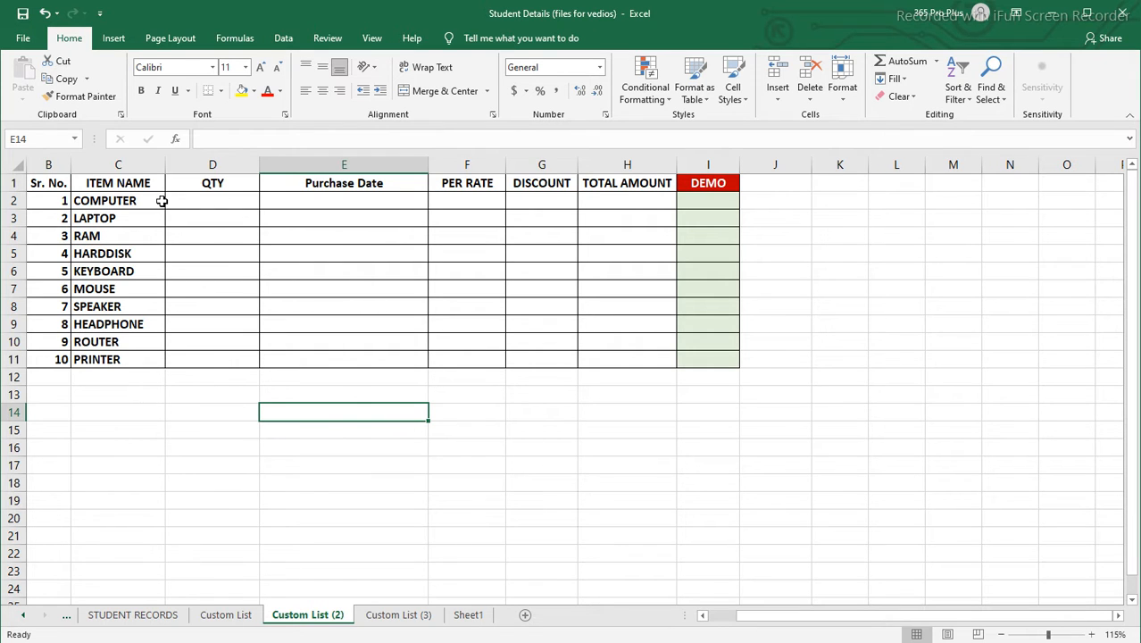
- Enter 25%, 60 and 30 in the DEMO column for COMPUTER, LAPTOP and RAM, cells I2 to I4
click(721, 205)
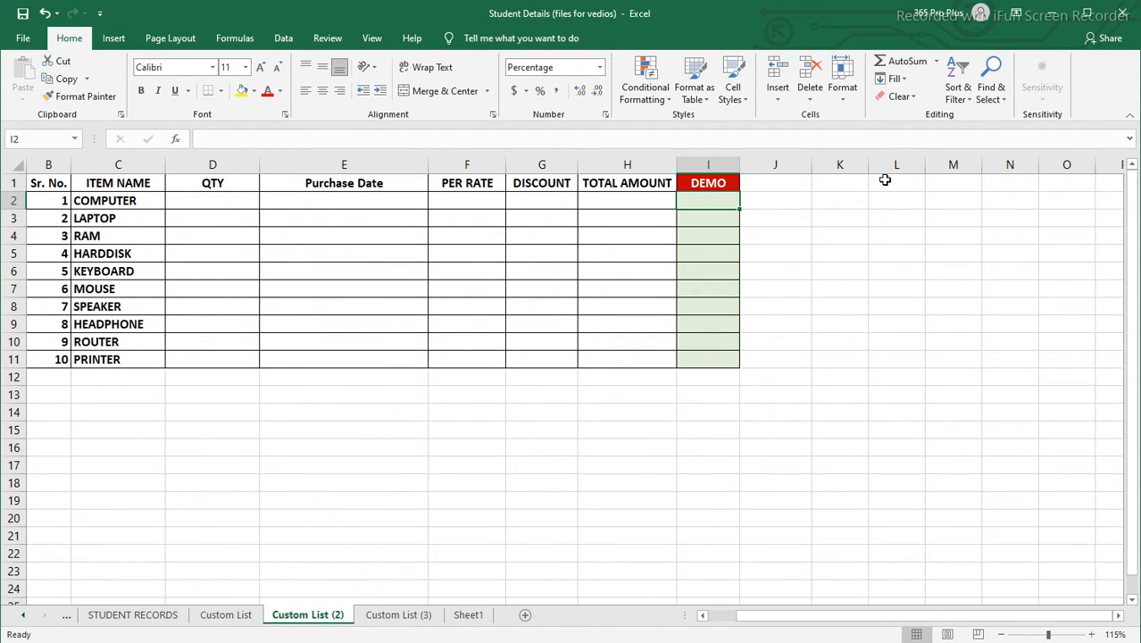
text(25)
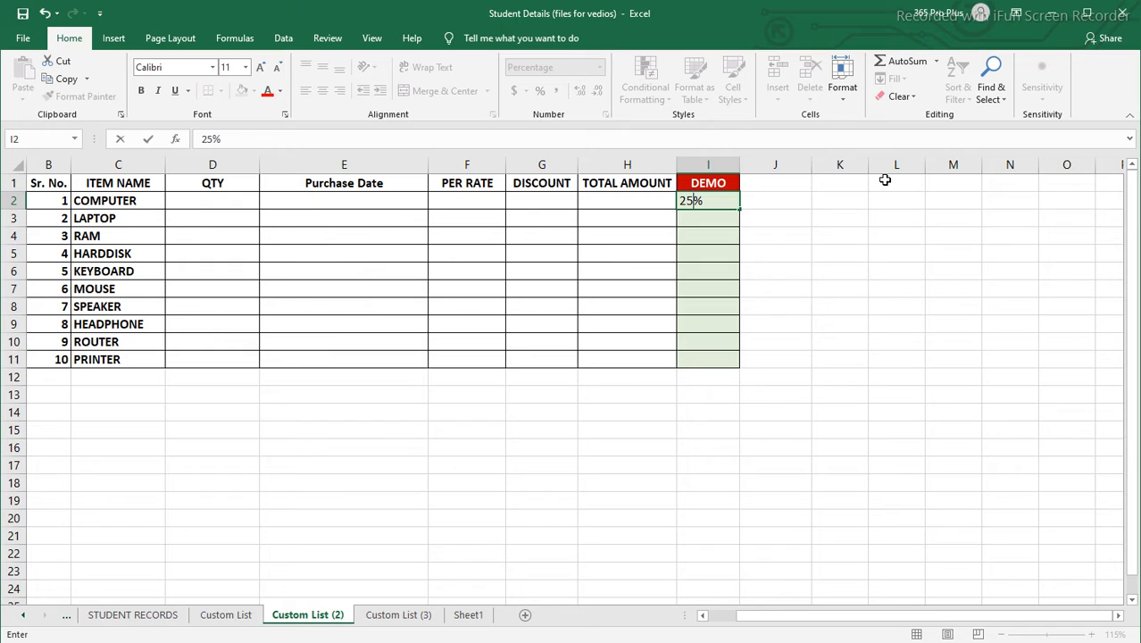
key(Return)
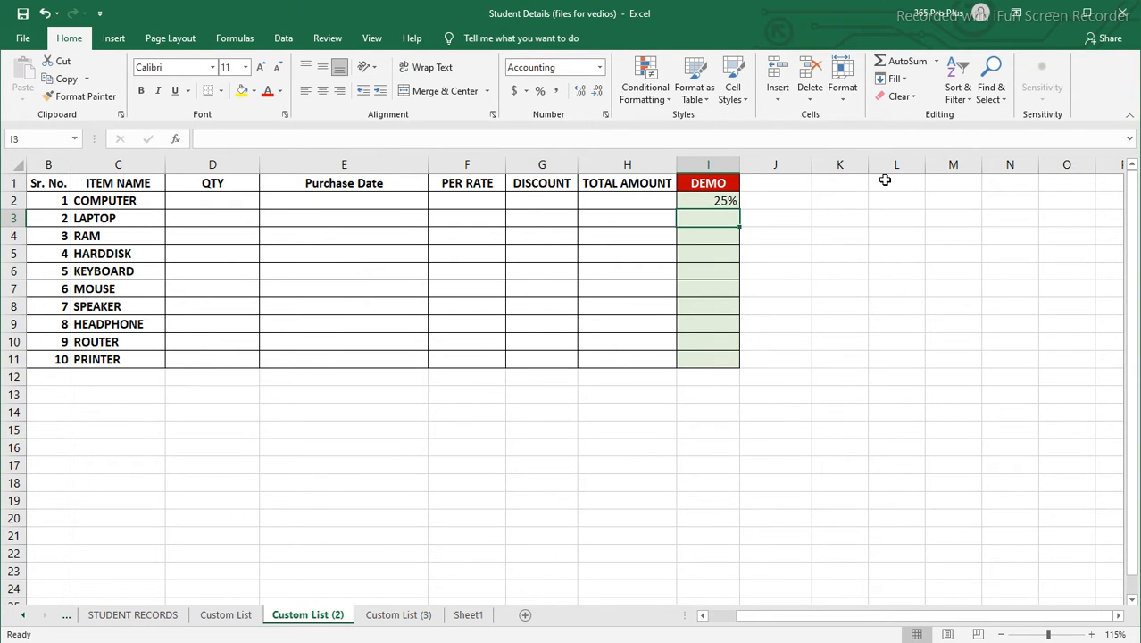
text(60)
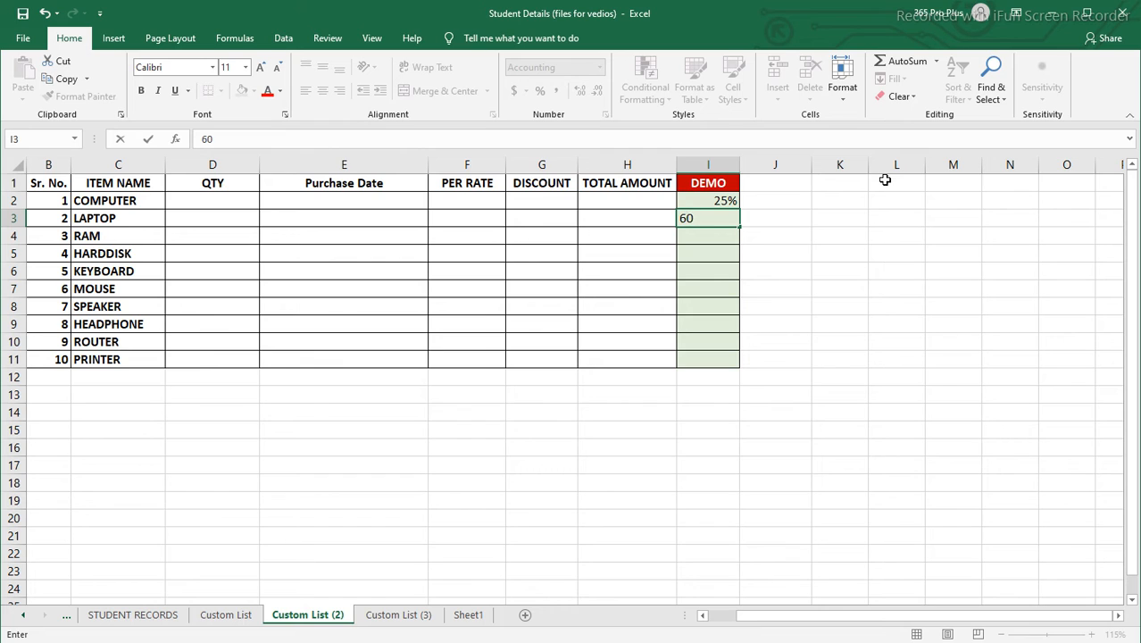
key(Return)
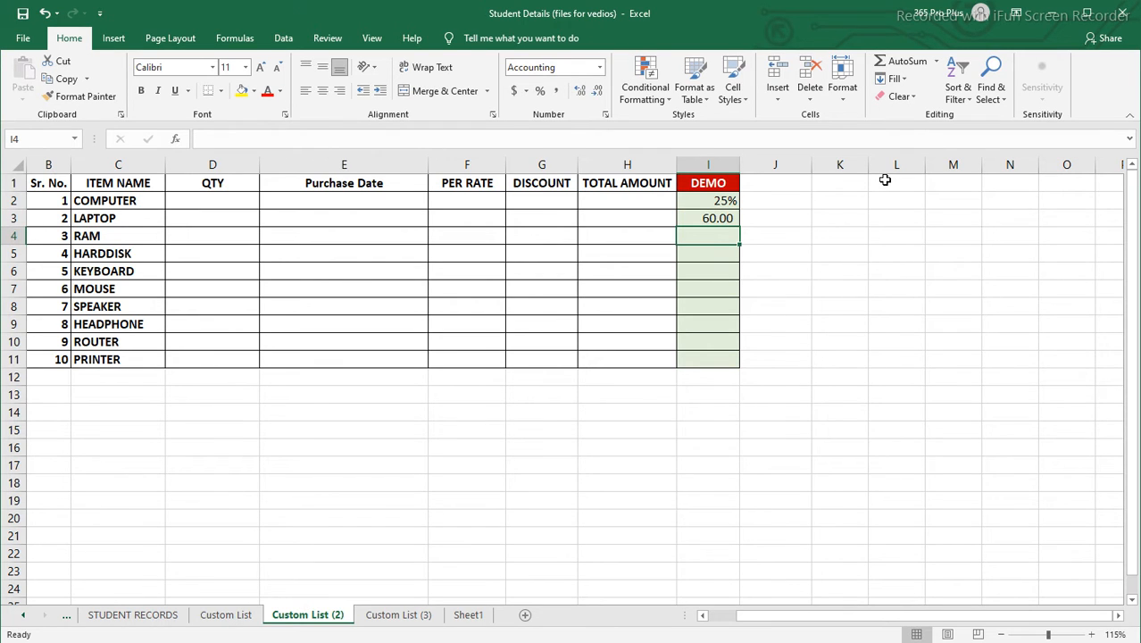
text($30)
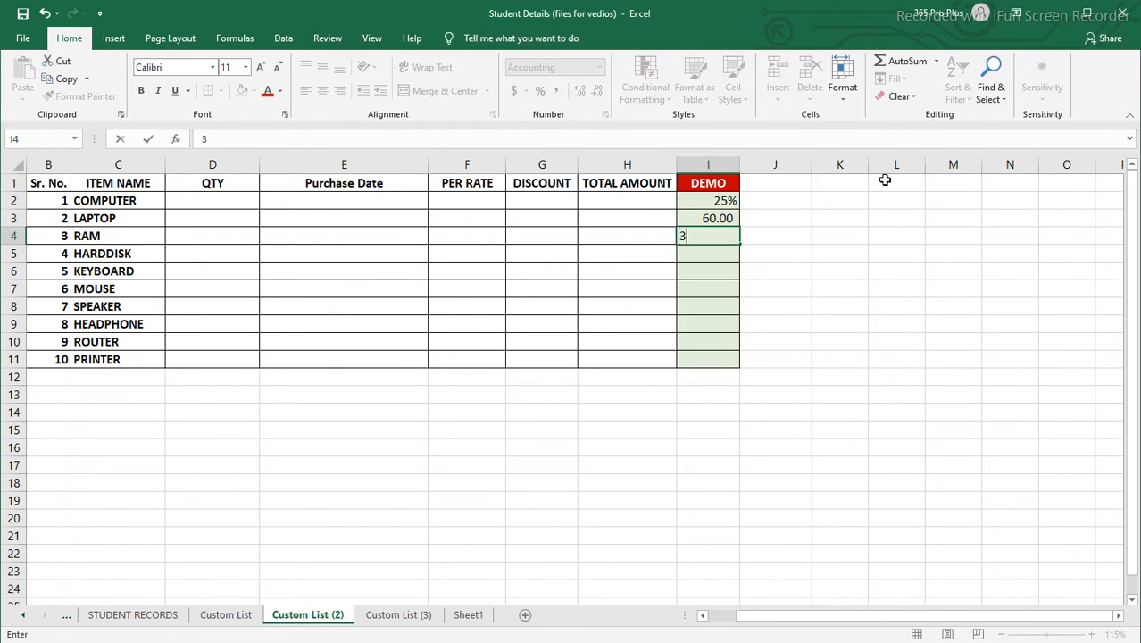
key(Return)
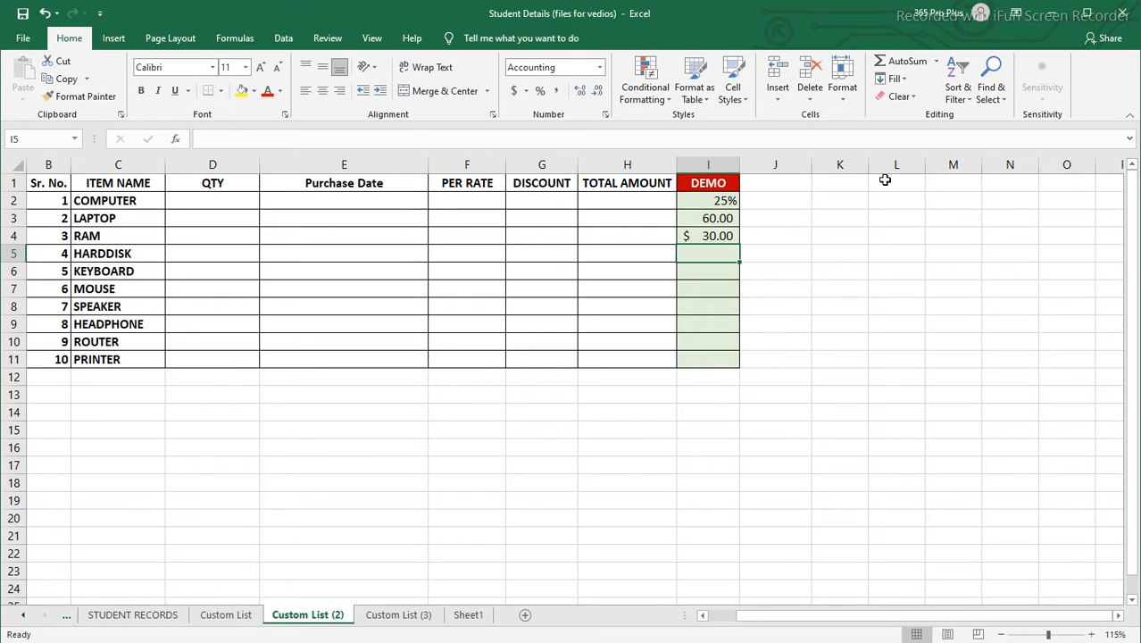
- Enter 10, 20, 20 and 30 in the DEMO column for HARDDISK through SPEAKER, cells I5 to I8
text($10)
key(Return)
text(20)
key(Return)
text(20)
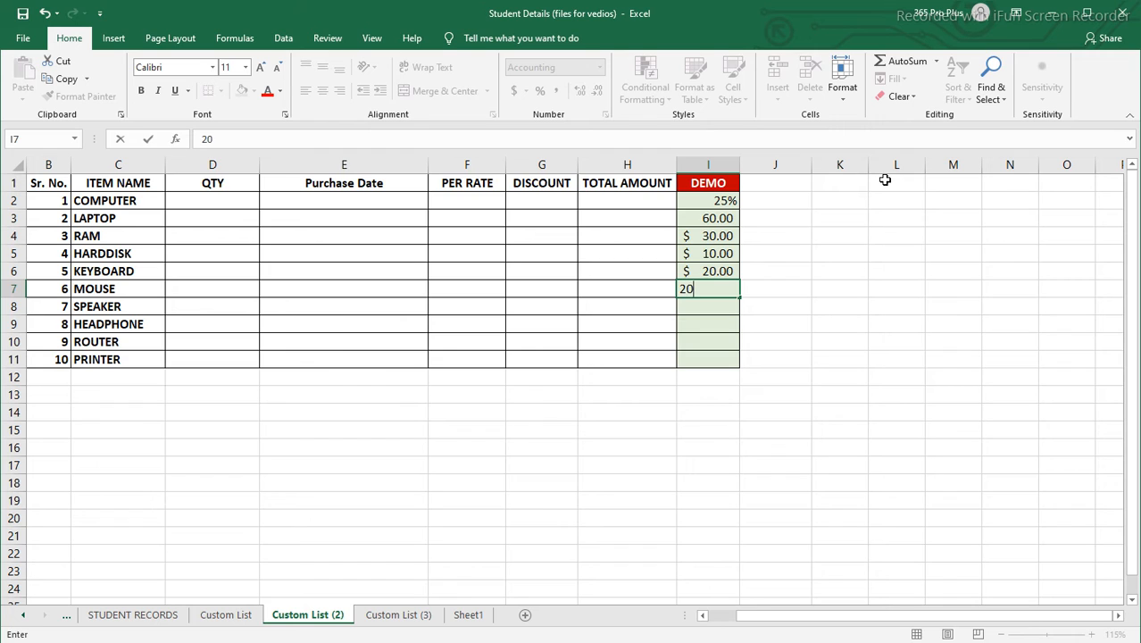
key(Return)
text(30)
key(Return)
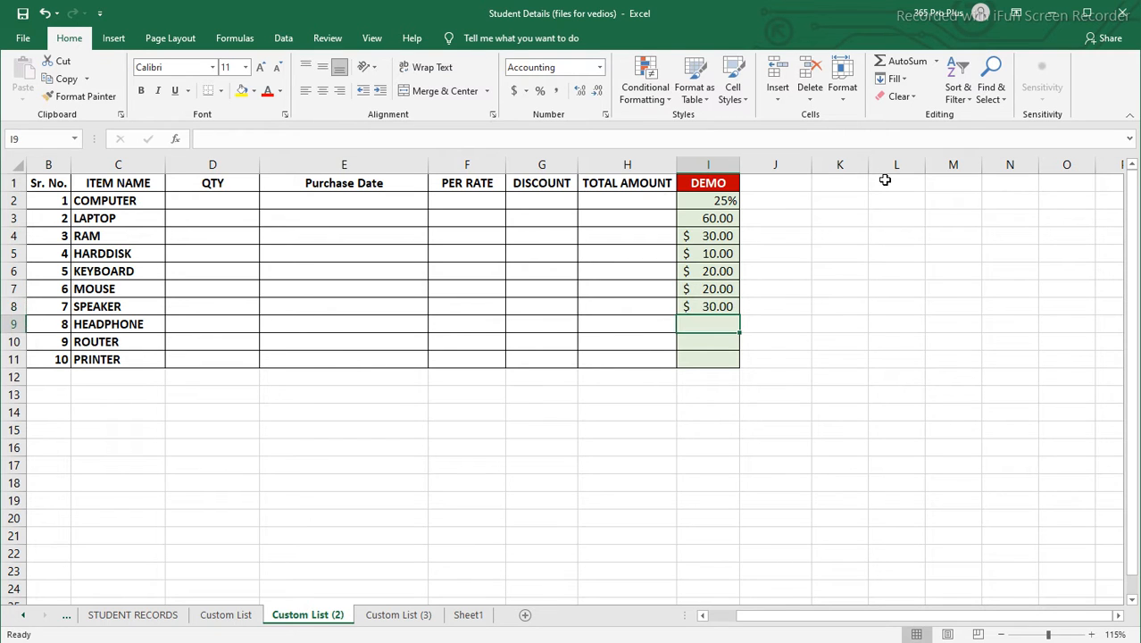
- Enter 30 in the unformatted cell K8 outside the table
key(Up)
key(Right)
key(Right)
key(Up)
key(Down)
text(30)
key(Return)
key(Up)
- Delete the contents of the DEMO column cells I2 to I8
key(Left)
key(Left)
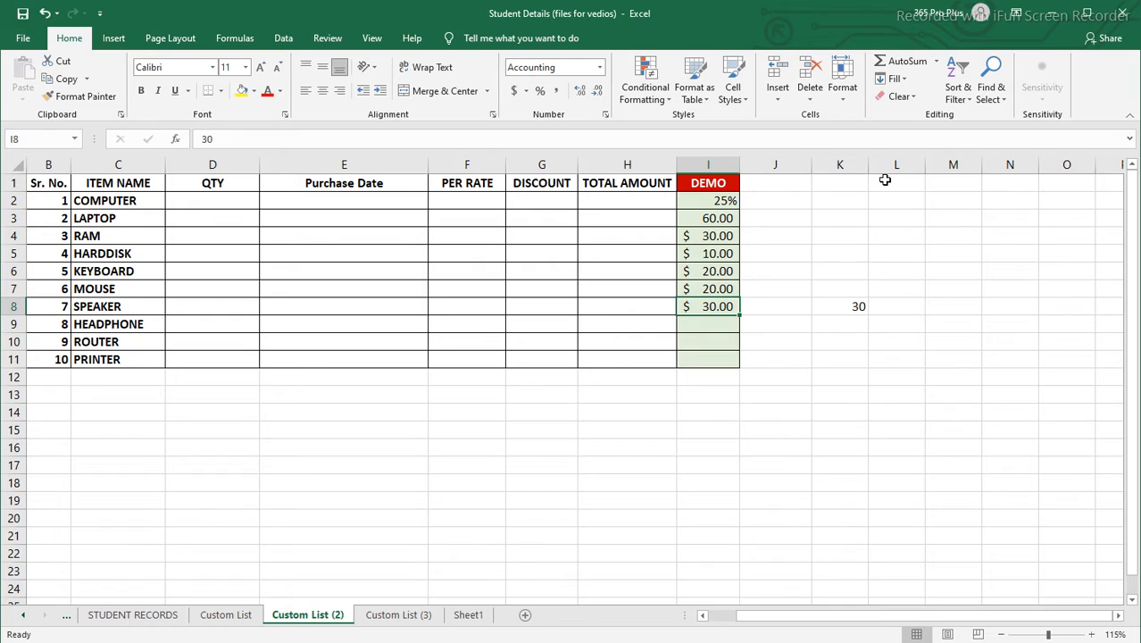
key(shift+Up)
key(shift+Up)
key(shift+Up)
key(shift+Up)
key(shift+Up)
key(shift+Up)
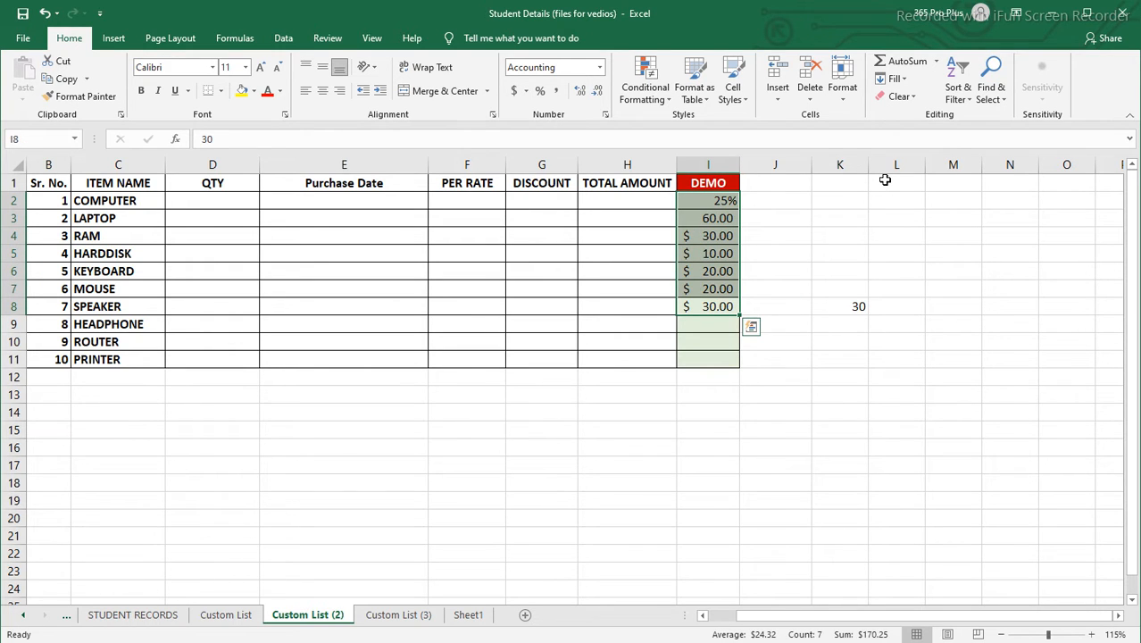
key(Delete)
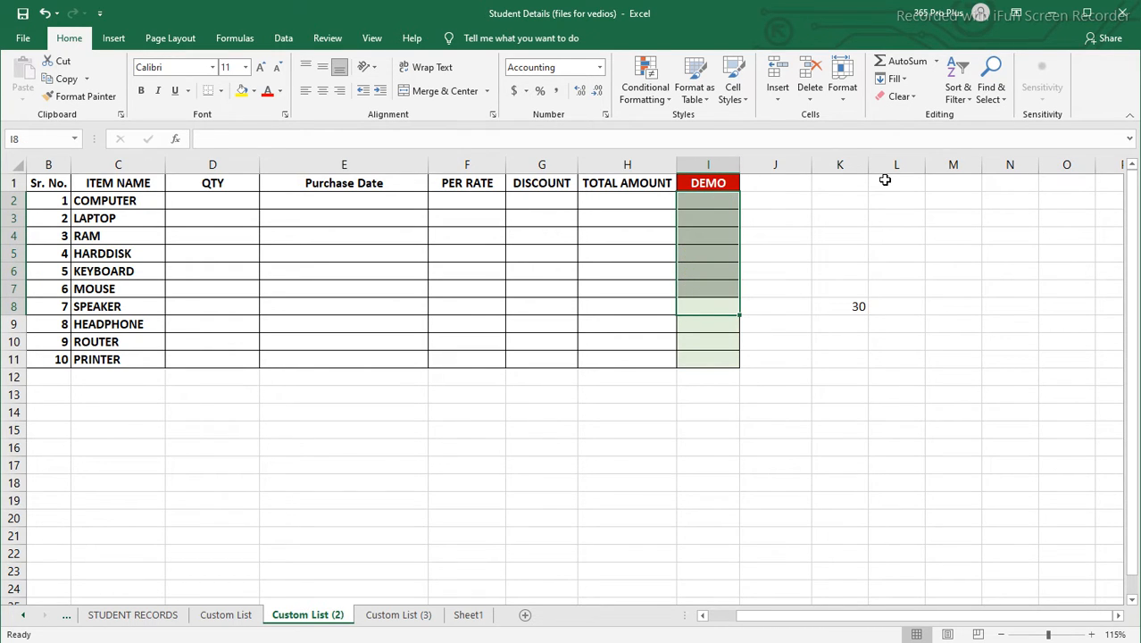
- Enter 50%, 30 and 50 in DEMO cells I2 to I4, and delete the contents of these three cells again
click(789, 223)
click(720, 203)
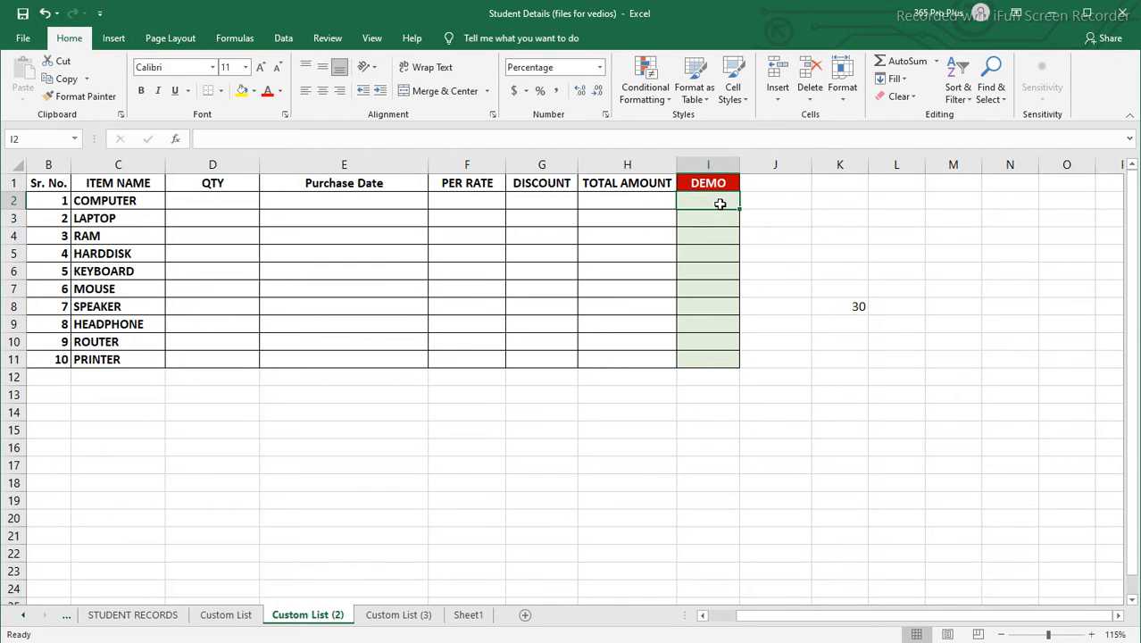
text(50)
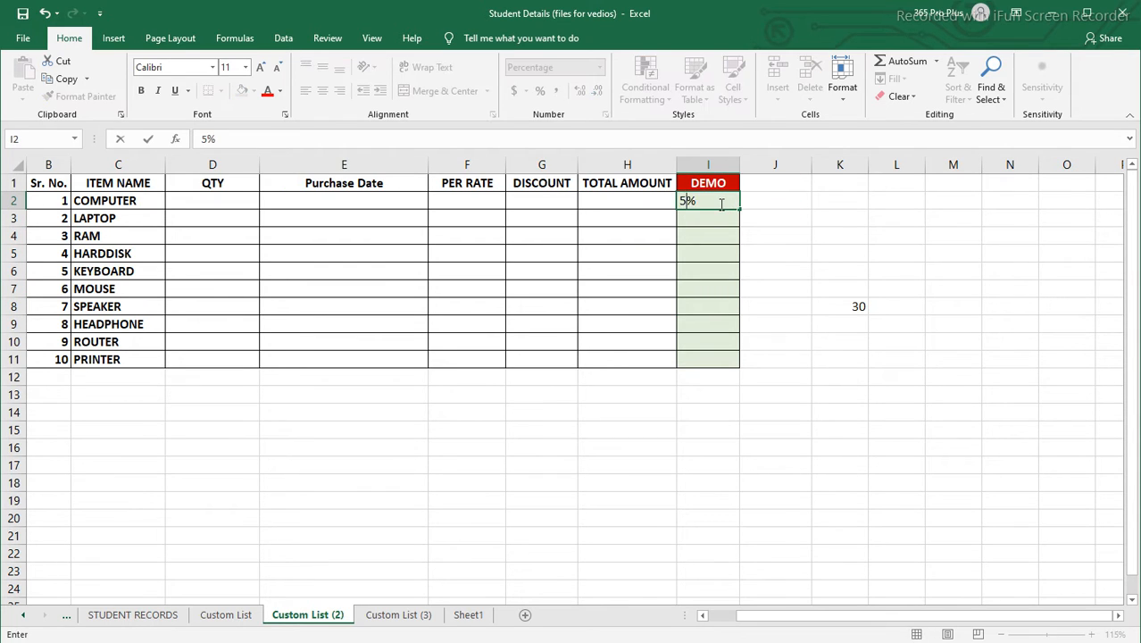
key(Return)
text(30)
key(Return)
text(50)
key(Return)
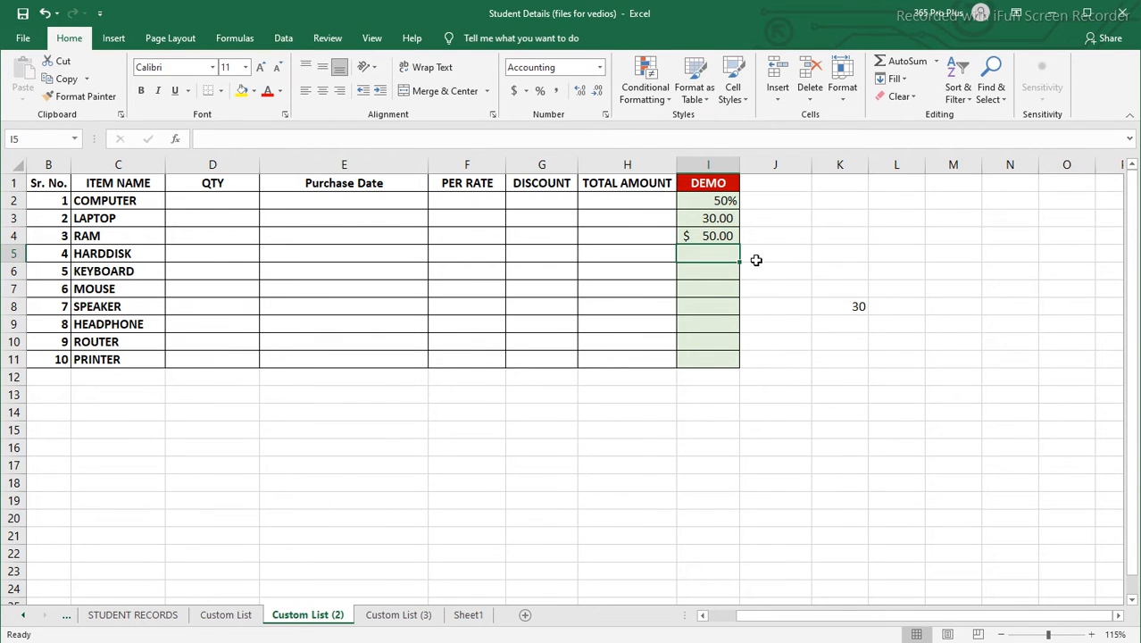
drag(719, 202, 717, 235)
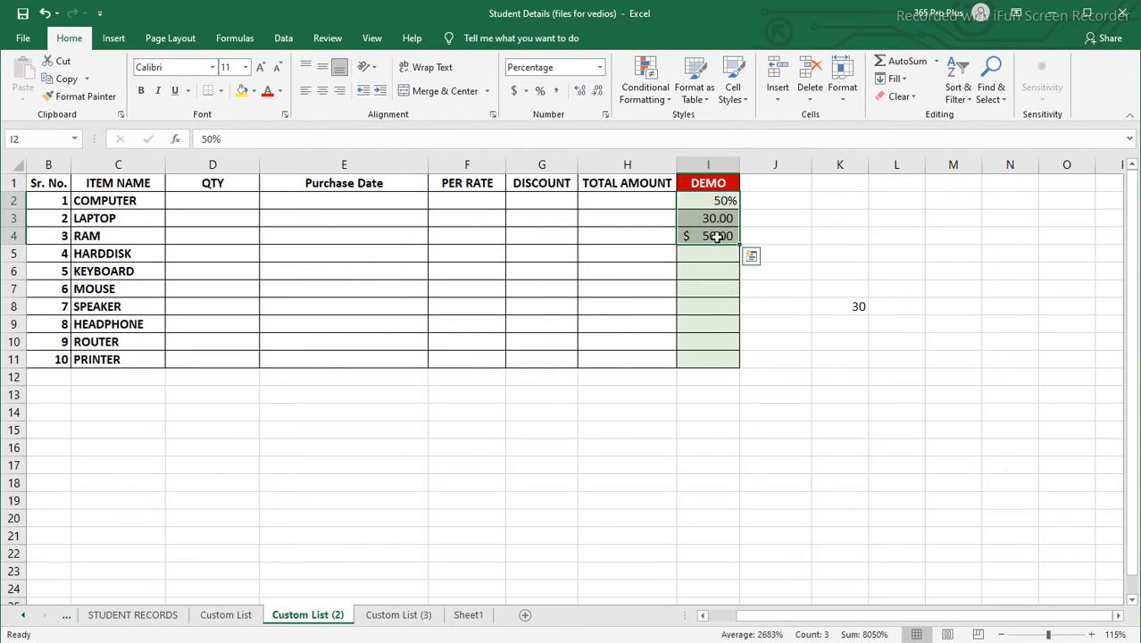
key(Delete)
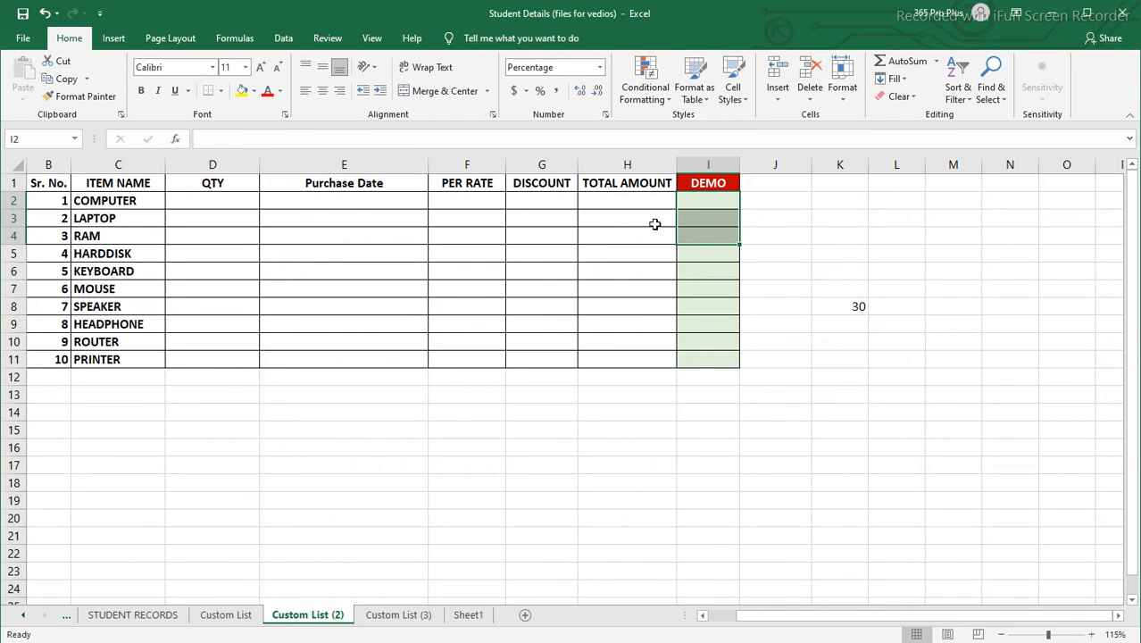
- Format the item names in C2 to C11 with underline, red font colour and italic
drag(119, 203, 113, 361)
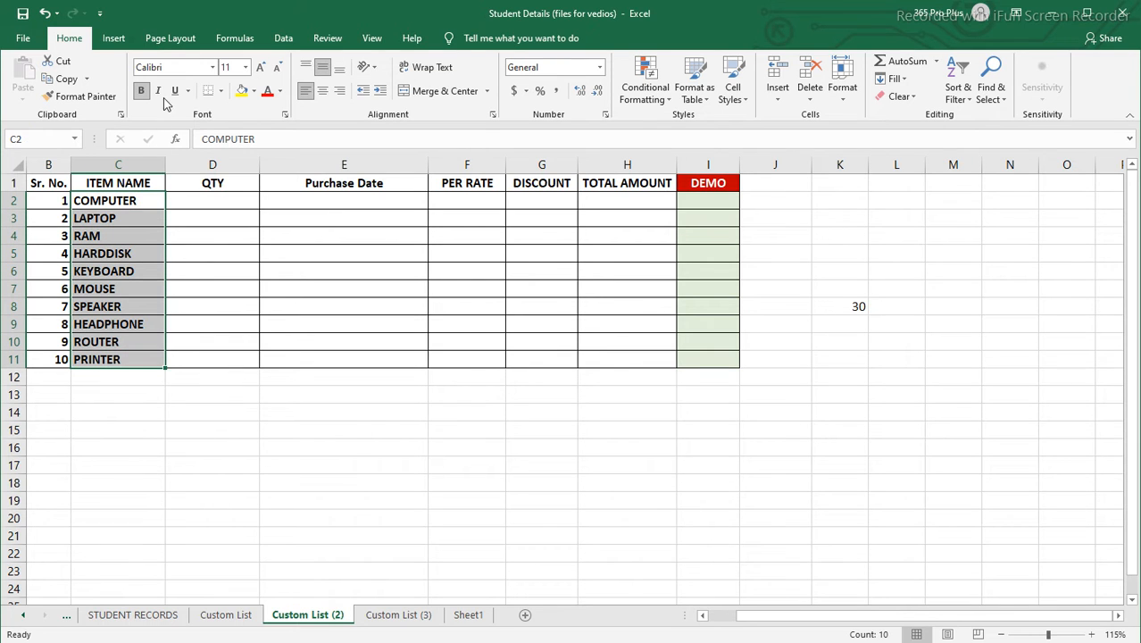
click(176, 92)
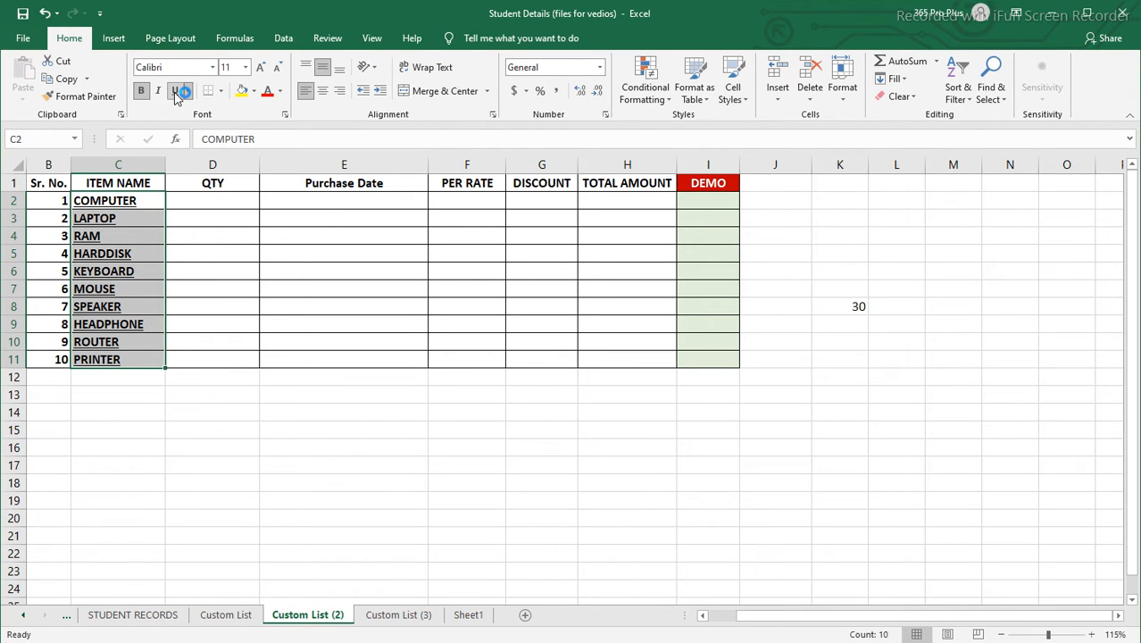
click(268, 95)
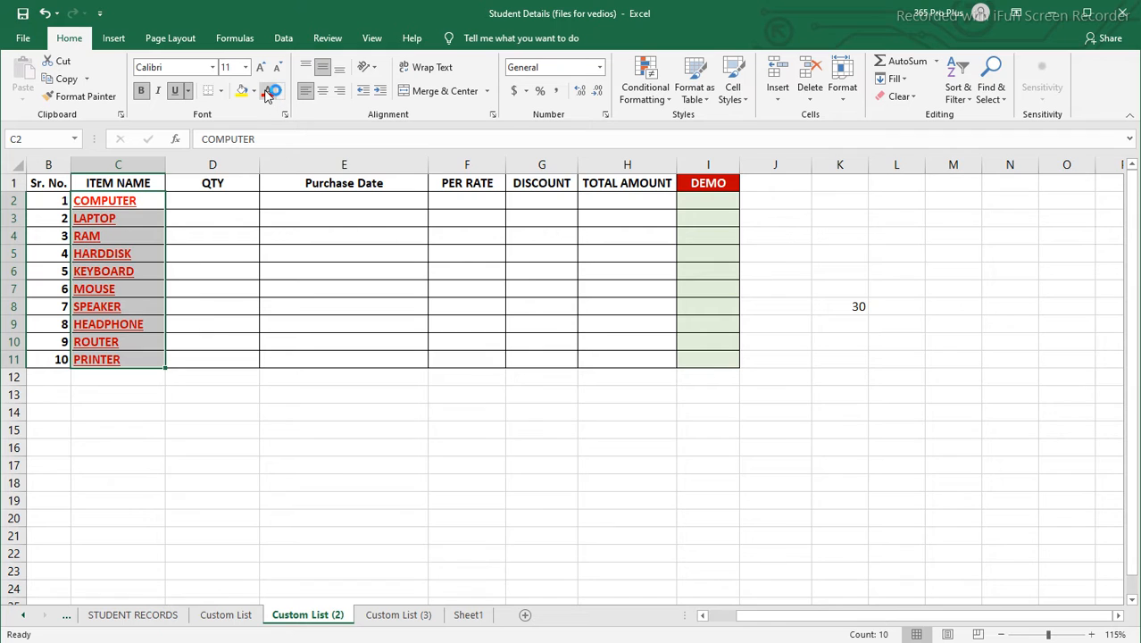
click(159, 92)
click(242, 248)
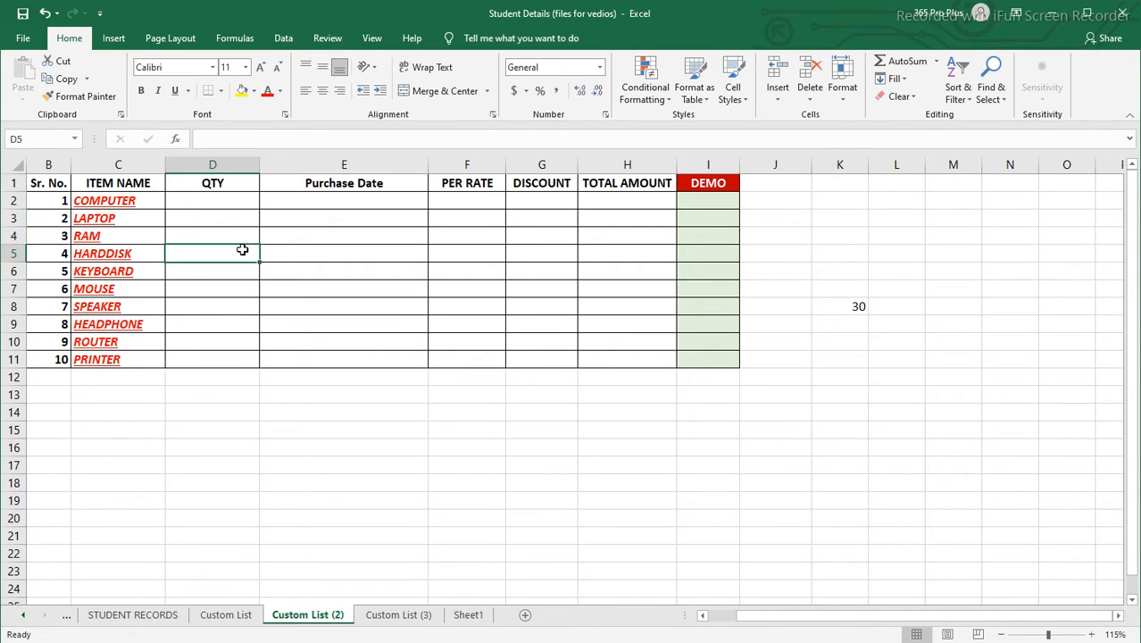
- Delete the contents of the item name cells C2 to C11
click(134, 203)
drag(134, 203, 133, 361)
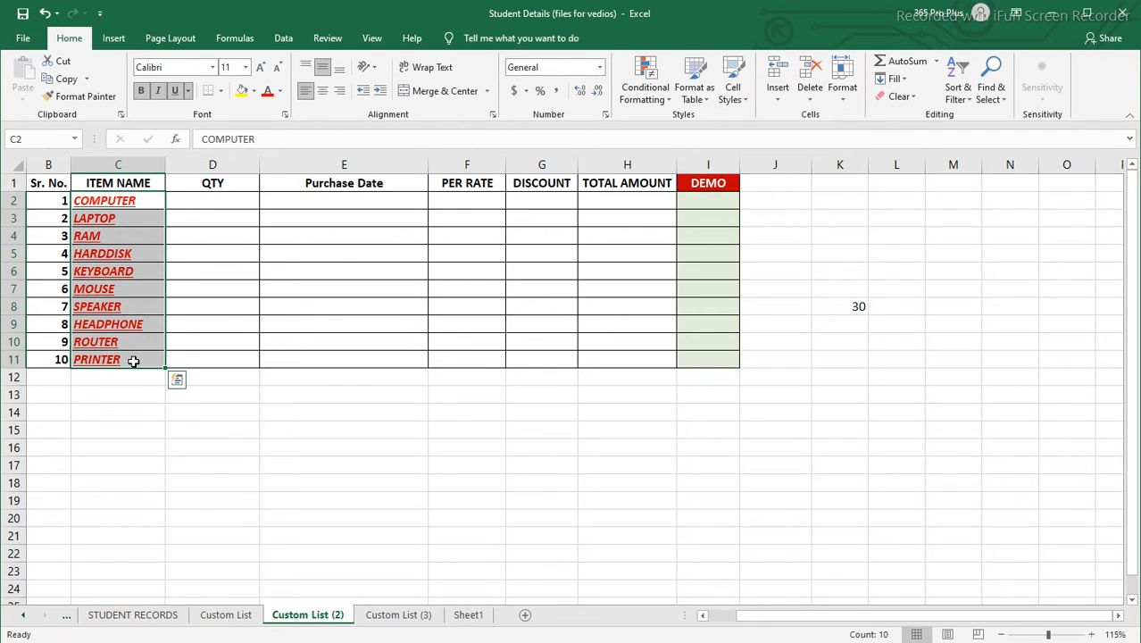
key(Delete)
key(Down)
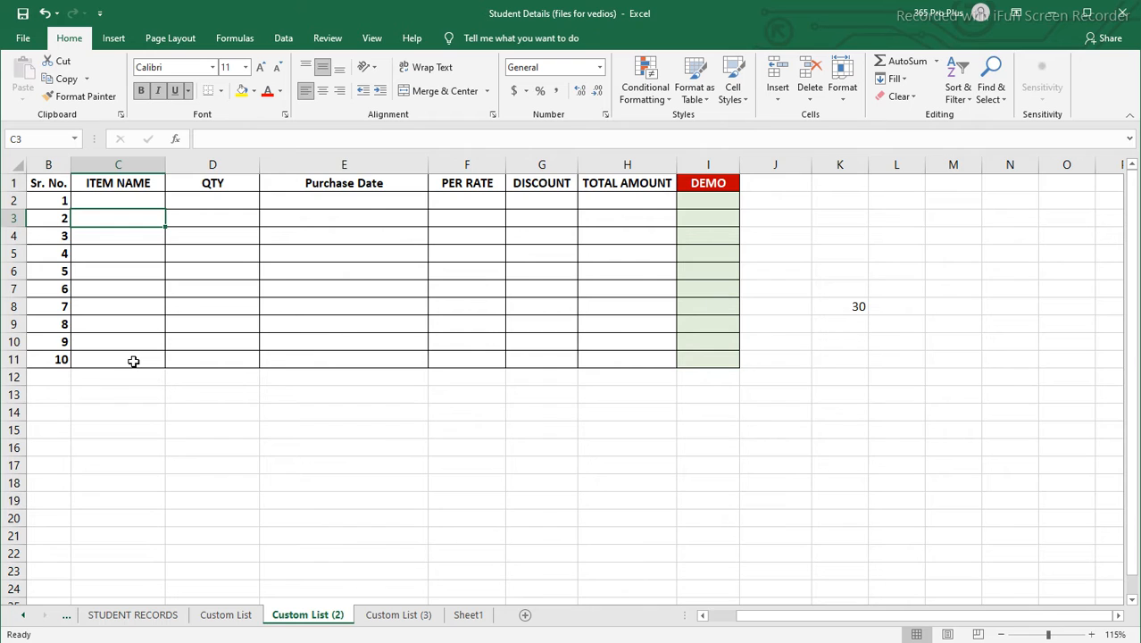
- Enter COMPUTER in C2 and delete the contents of that cell again
key(Up)
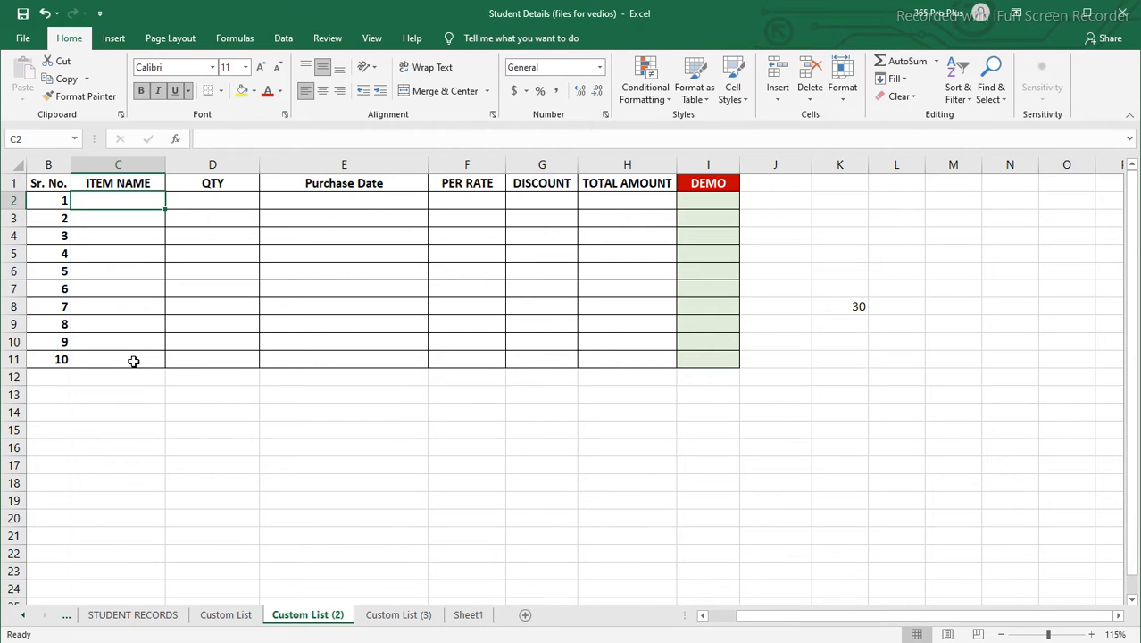
text(COMPUTER)
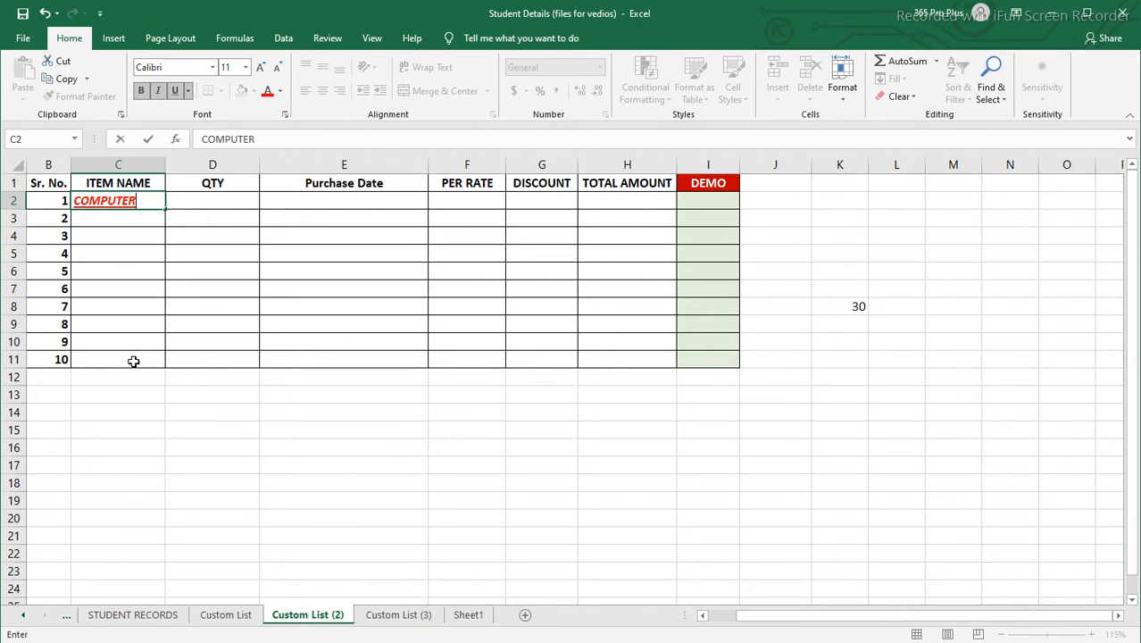
key(Return)
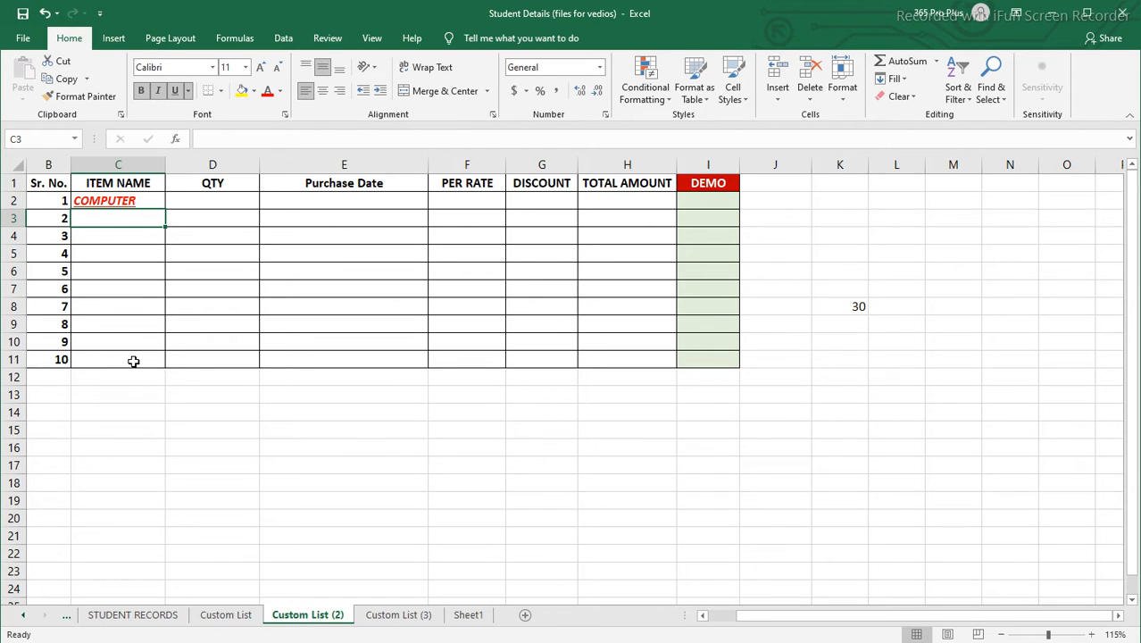
key(Up)
key(Delete)
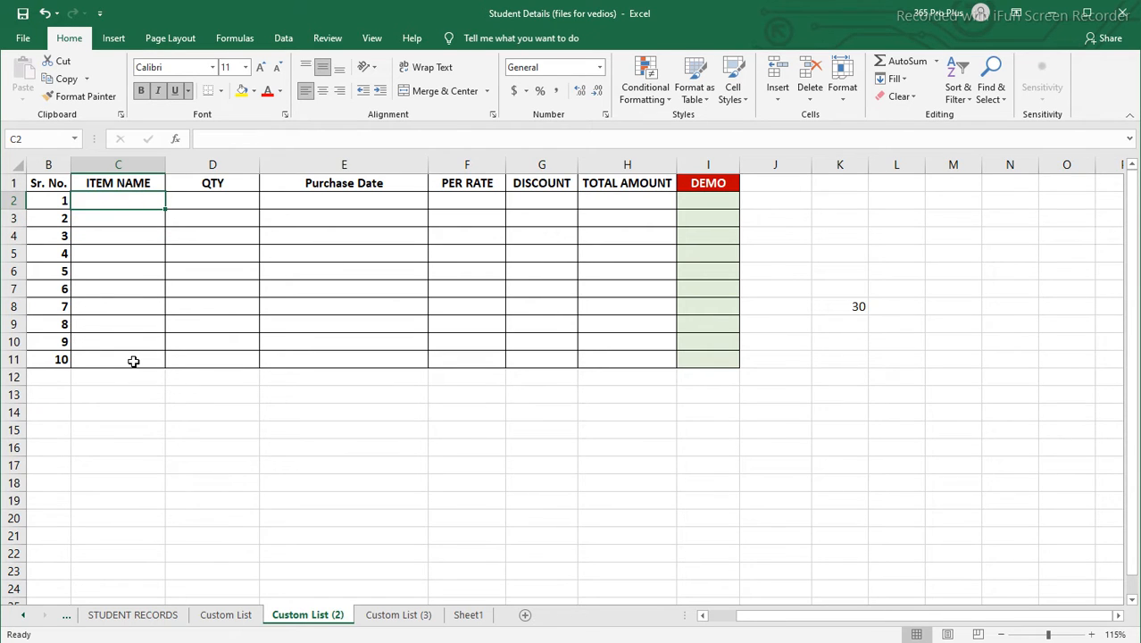
- Undo the C2 entry, the deletion of the item names, and their red italic formatting
key(ctrl+z)
key(ctrl+z)
key(ctrl+z)
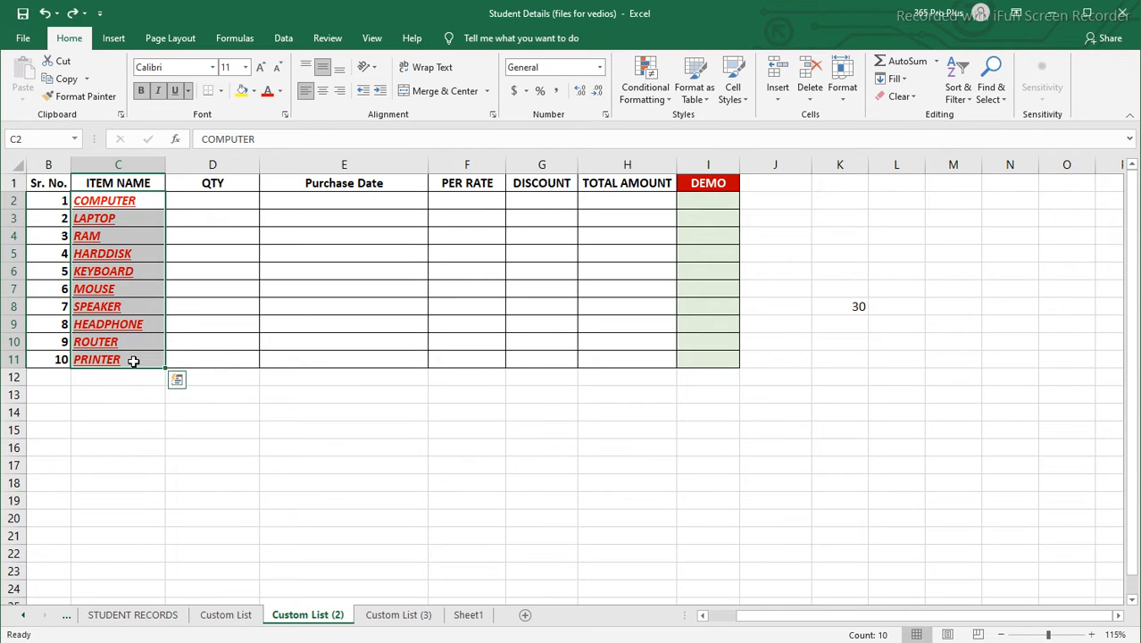
key(ctrl+z)
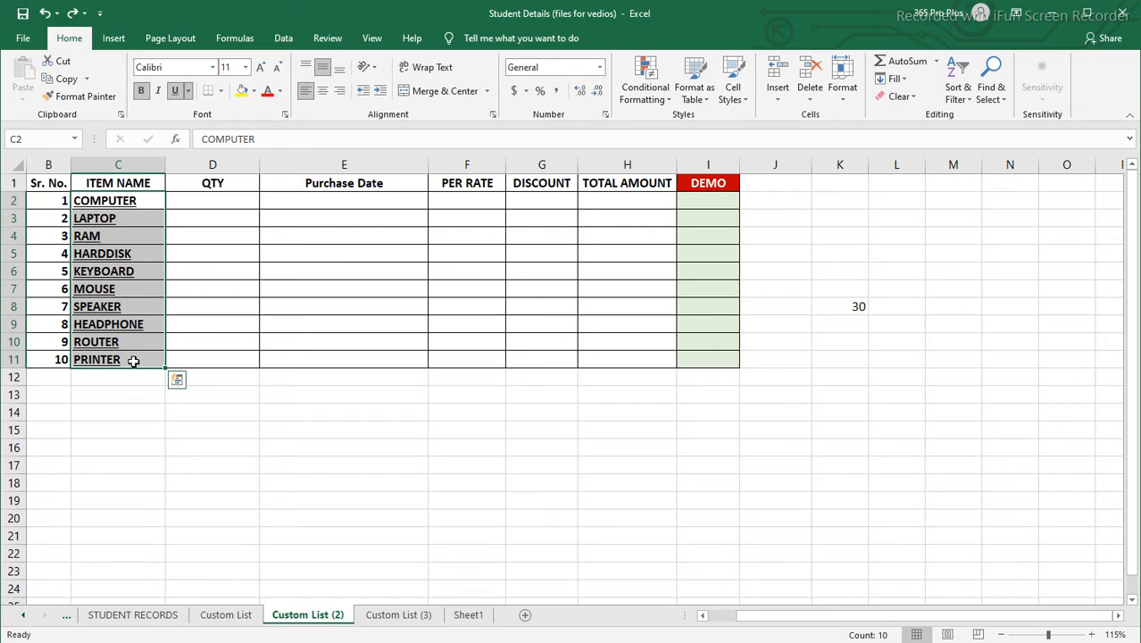
- Remove the bold and underline formatting from the item names in C2 to C11
key(ctrl+q)
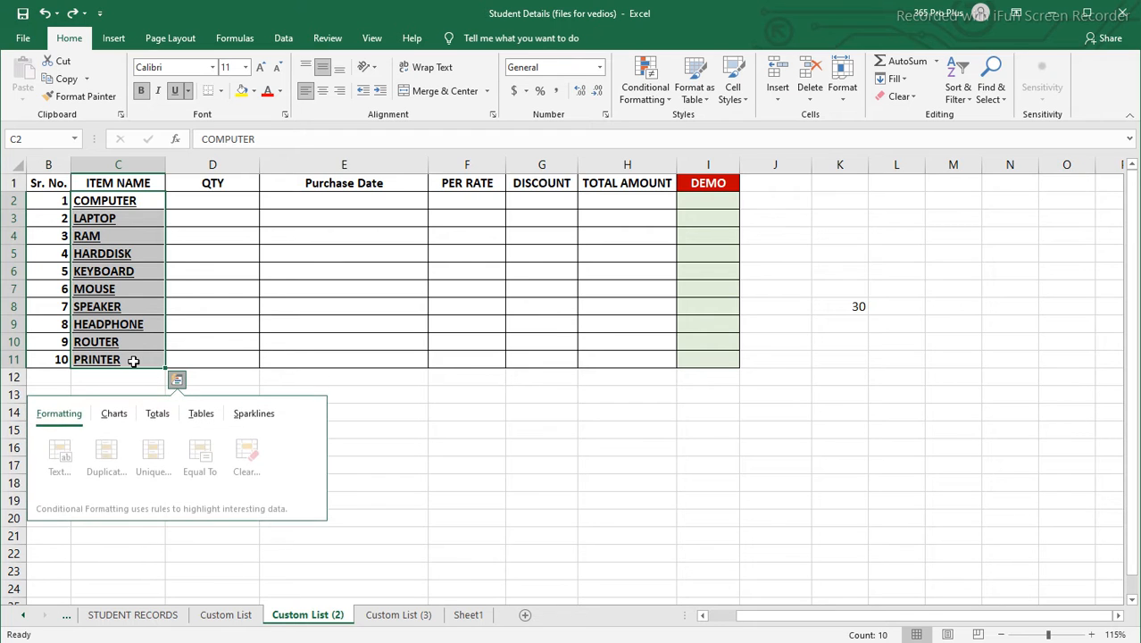
drag(132, 200, 133, 359)
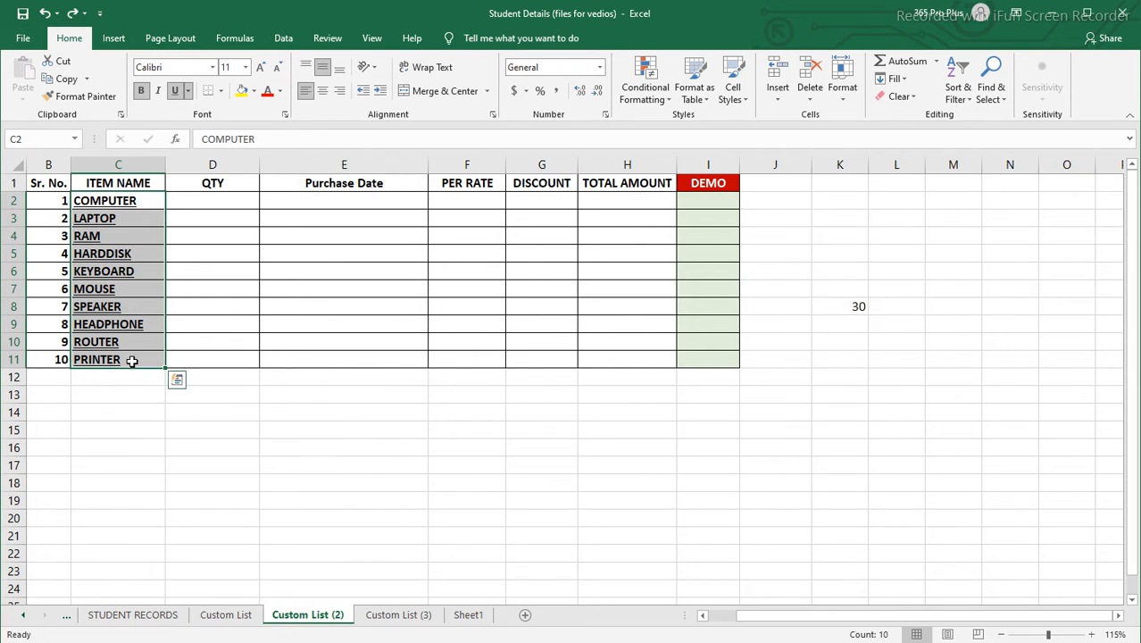
click(143, 91)
click(175, 91)
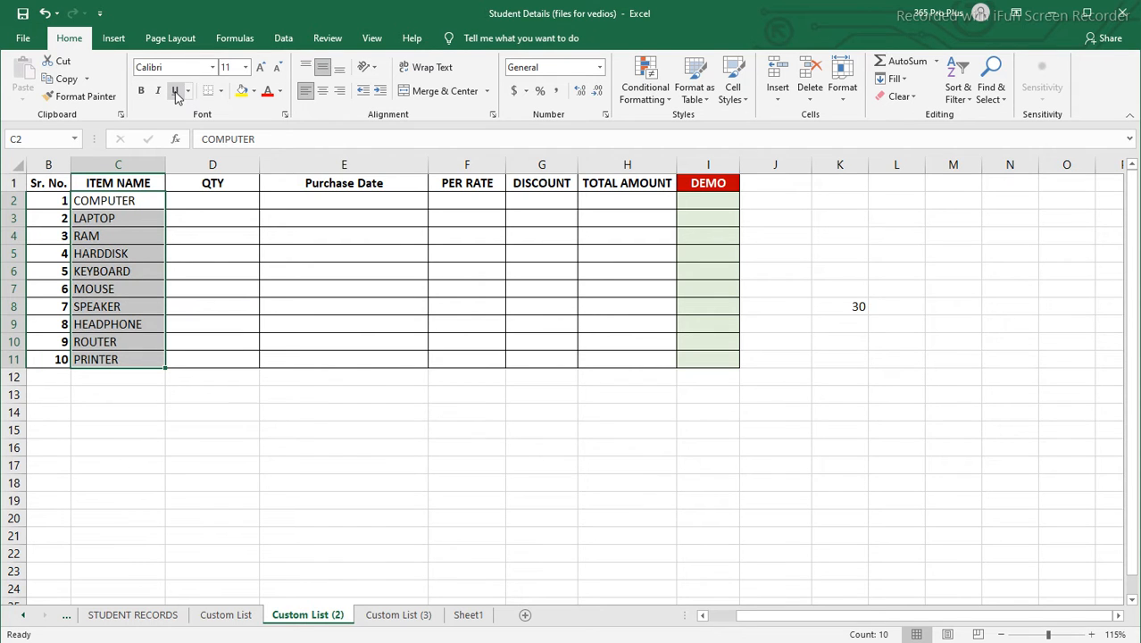
- Enter 100 and 60 in DEMO cells I3 and I4, and delete the contents of both cells again
click(713, 215)
text(100)
key(Return)
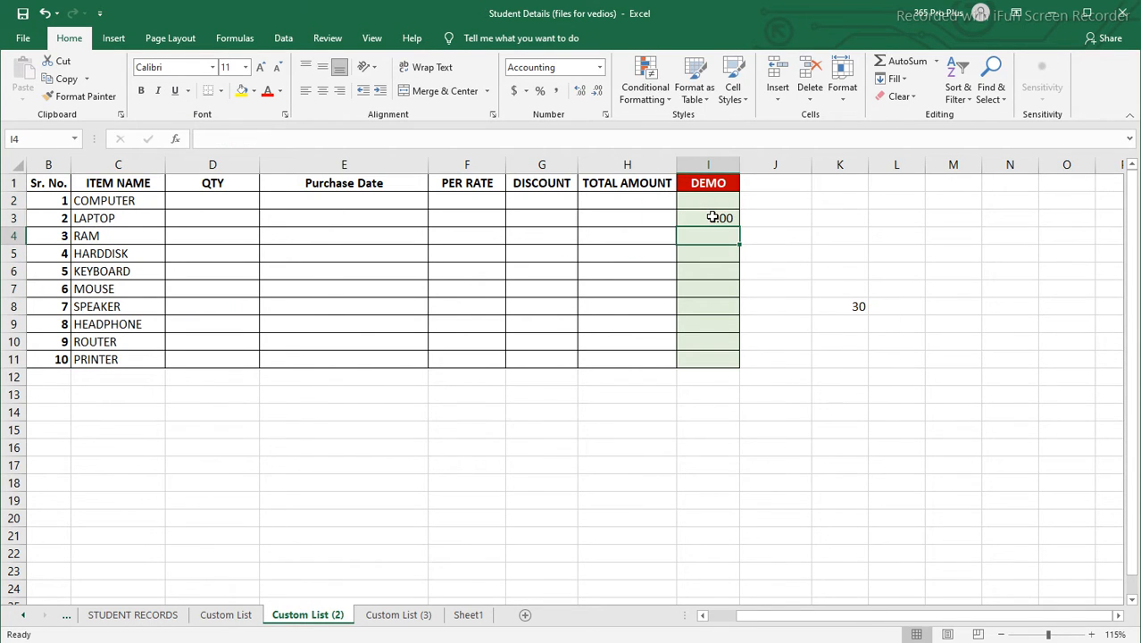
text(60)
key(Return)
key(Up)
key(Up)
key(shift+Down)
key(Delete)
- Delete the contents of cell K8 beside the table and return to DEMO cell I3
key(Right)
key(Right)
key(Down)
key(Down)
key(Down)
key(Down)
key(Down)
key(Delete)
key(Left)
key(Up)
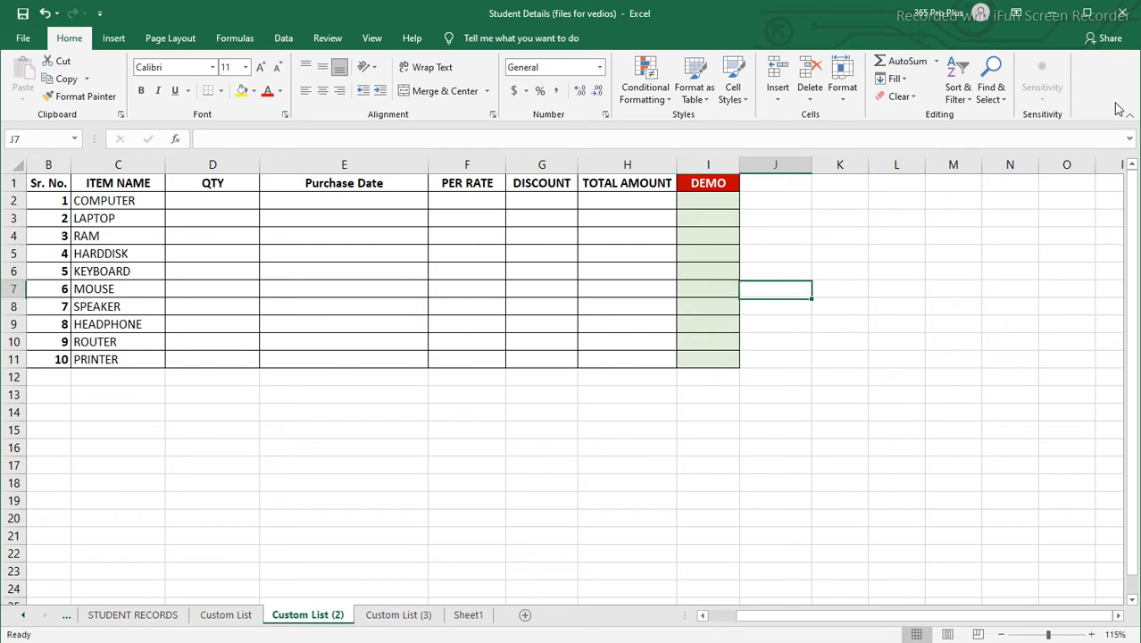
key(Up)
key(Left)
key(Up)
key(Up)
key(Up)
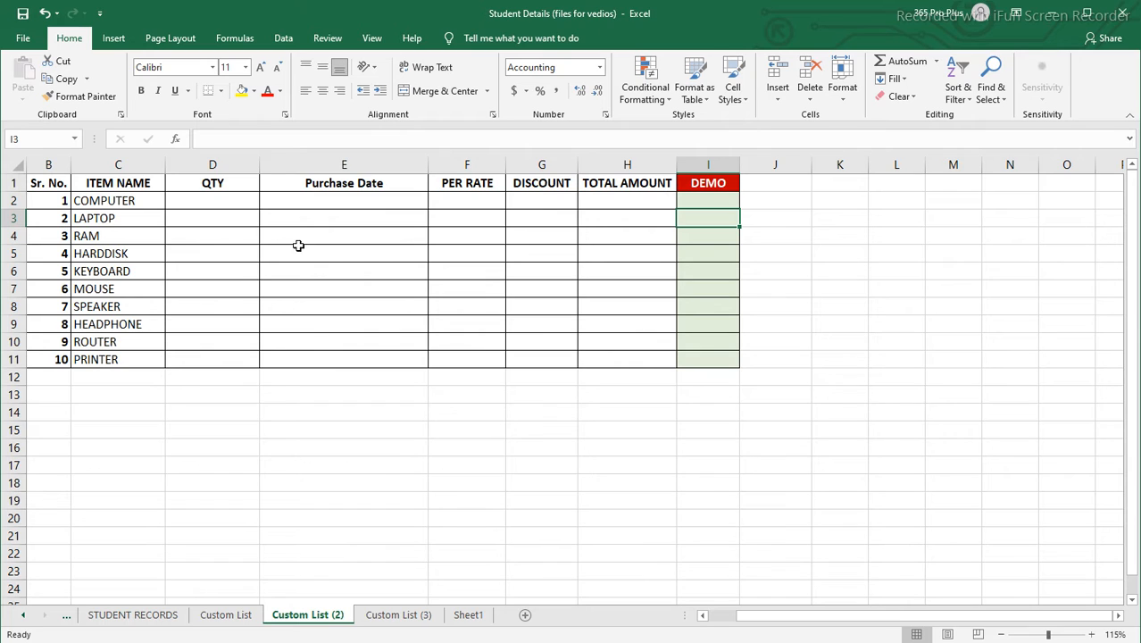
- Apply the long date format "*Wednesday, March 14, 2012" to the Purchase Date cells E2 to E11
click(329, 200)
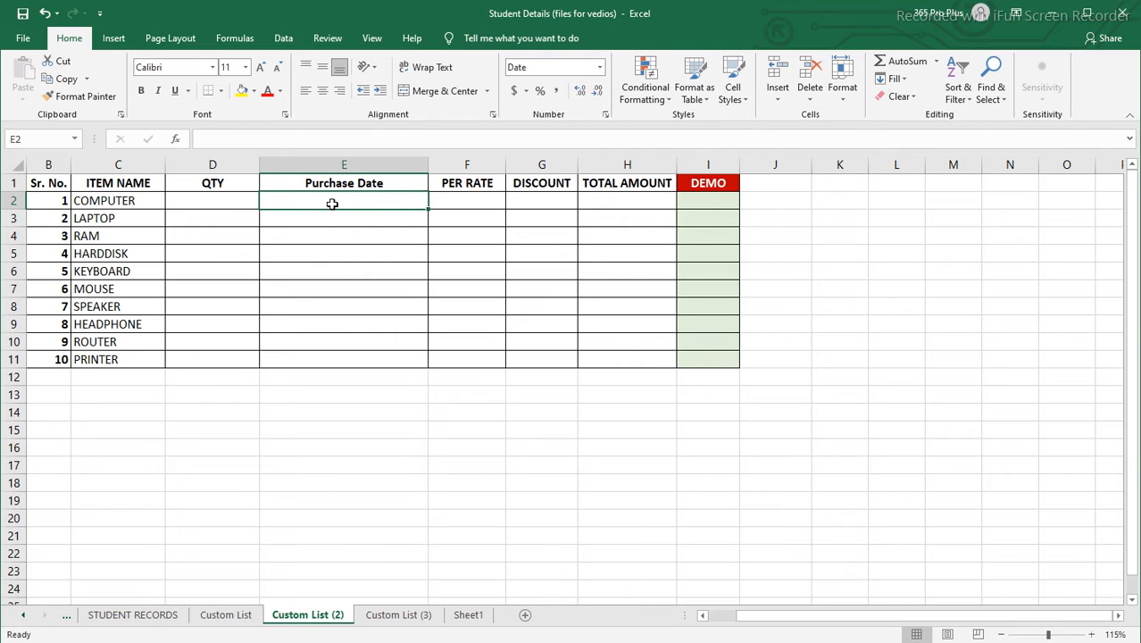
drag(331, 204, 342, 359)
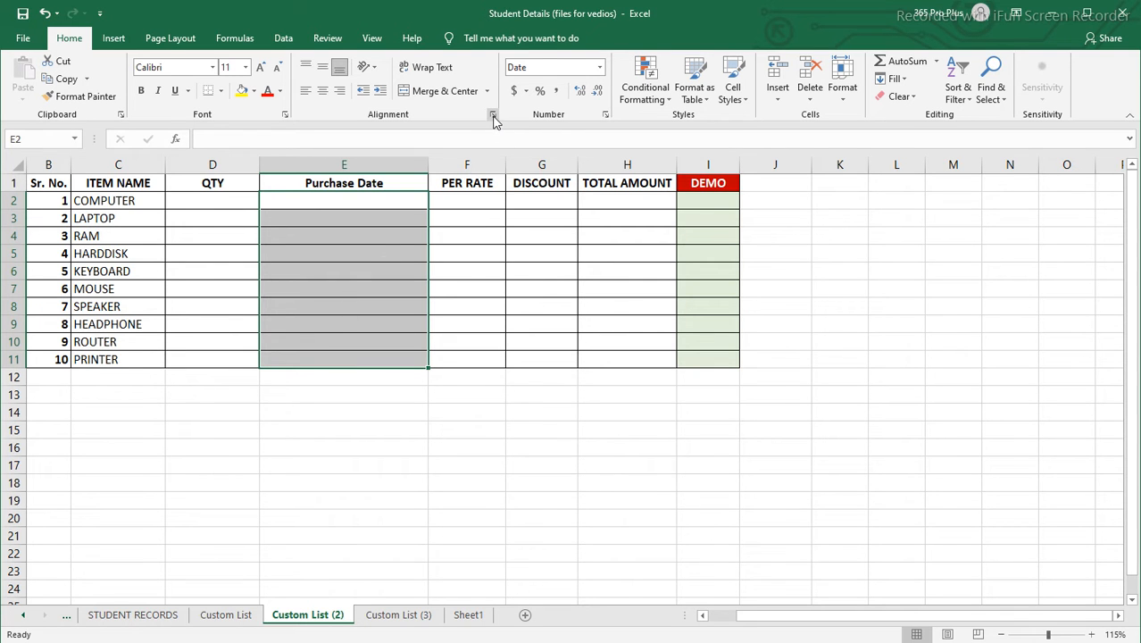
click(605, 115)
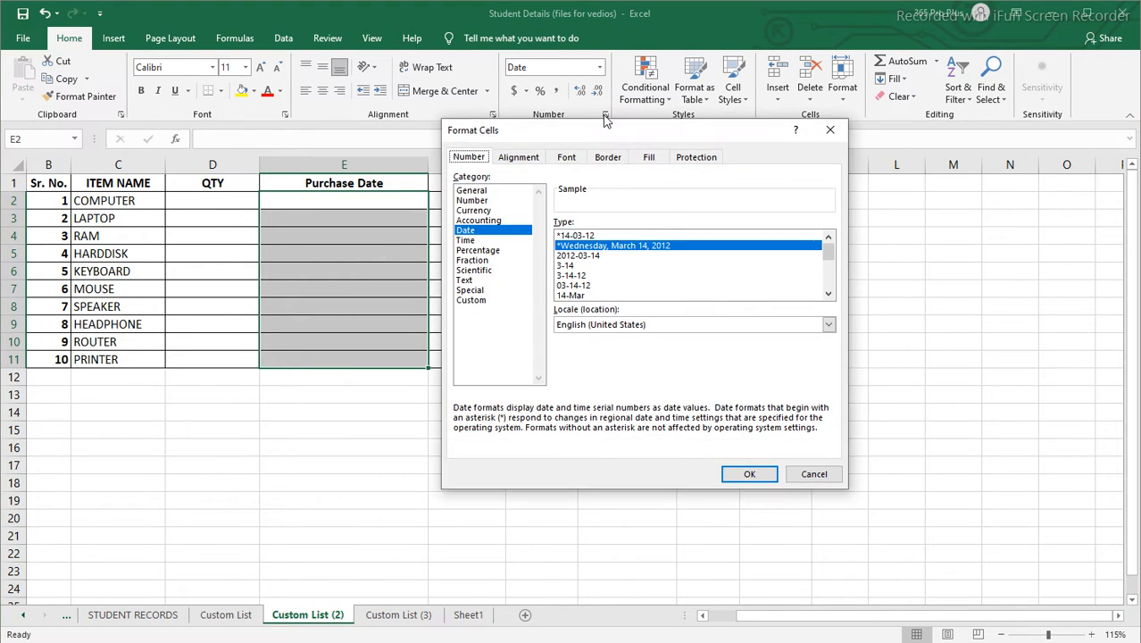
click(479, 223)
click(473, 230)
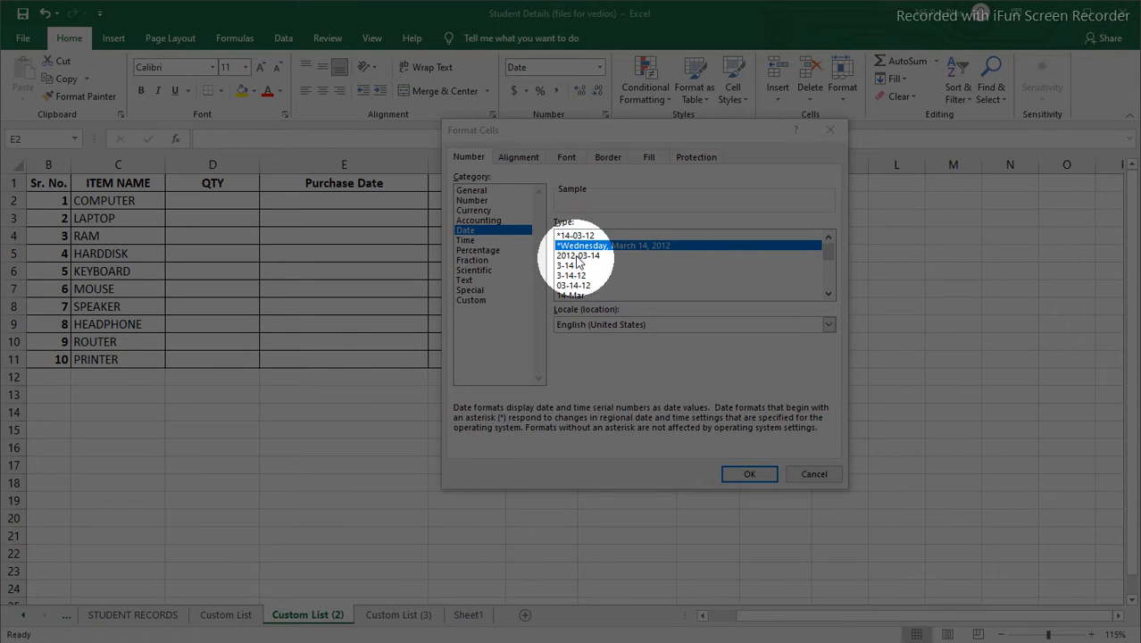
click(746, 474)
- Enter the purchase dates 14-09-21 in E2 and 15-08-20 in E3
click(322, 212)
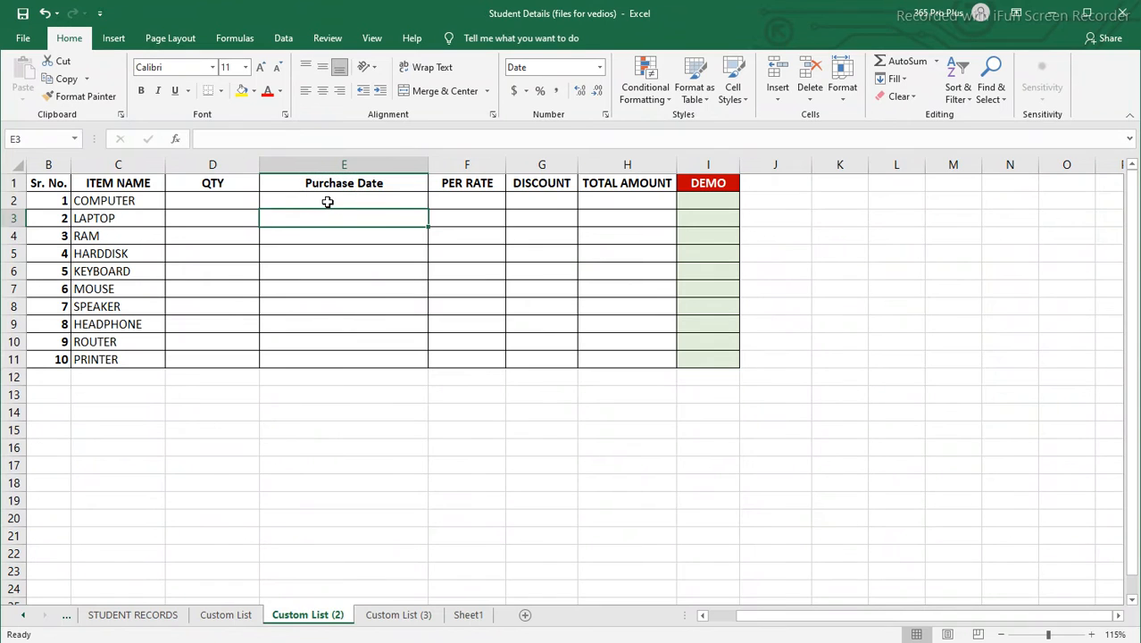
click(328, 201)
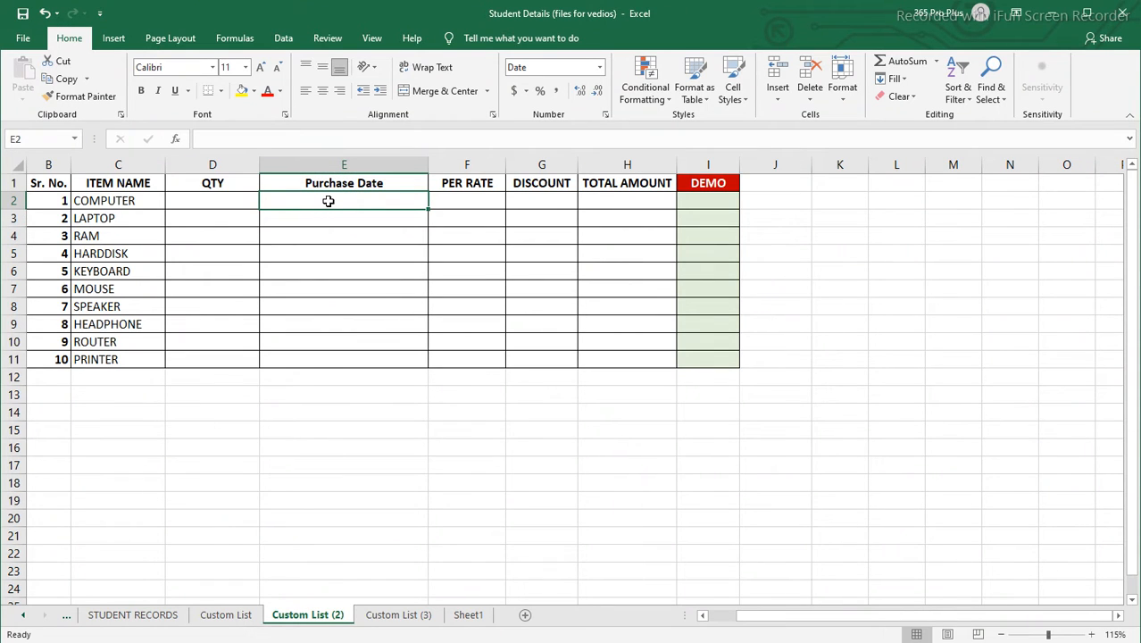
text(14-09-)
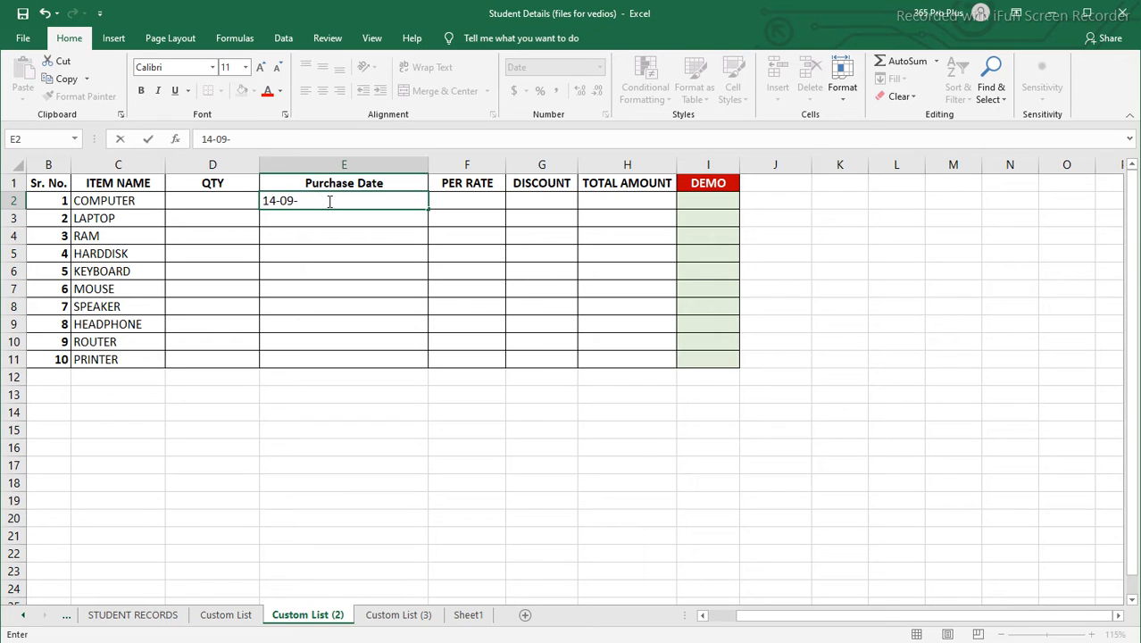
text(21)
key(Return)
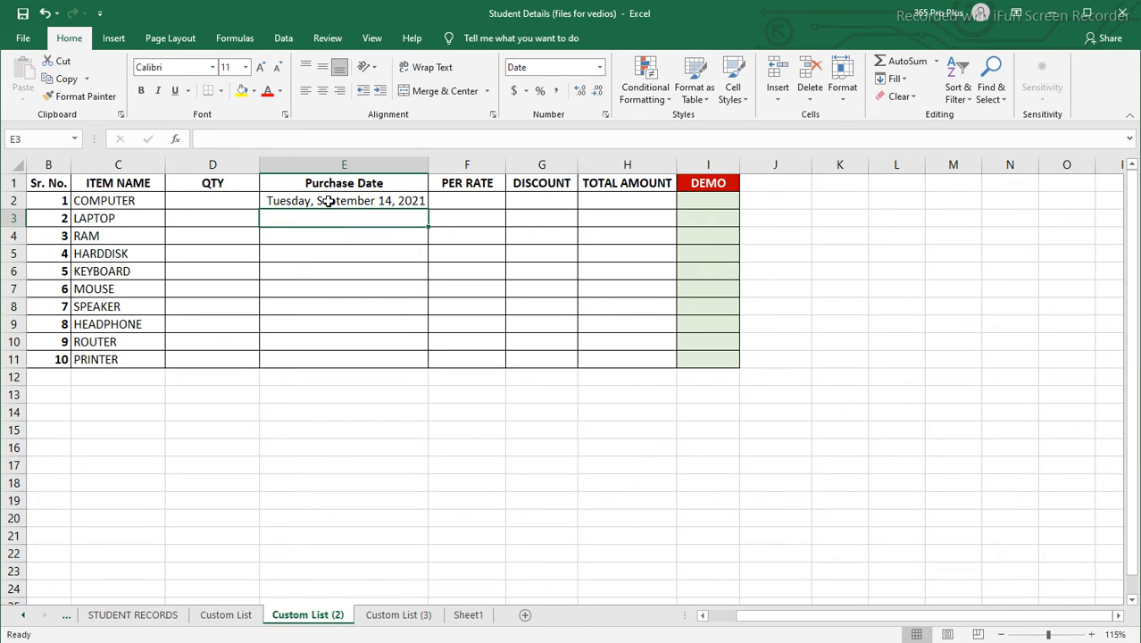
text(15-08-20)
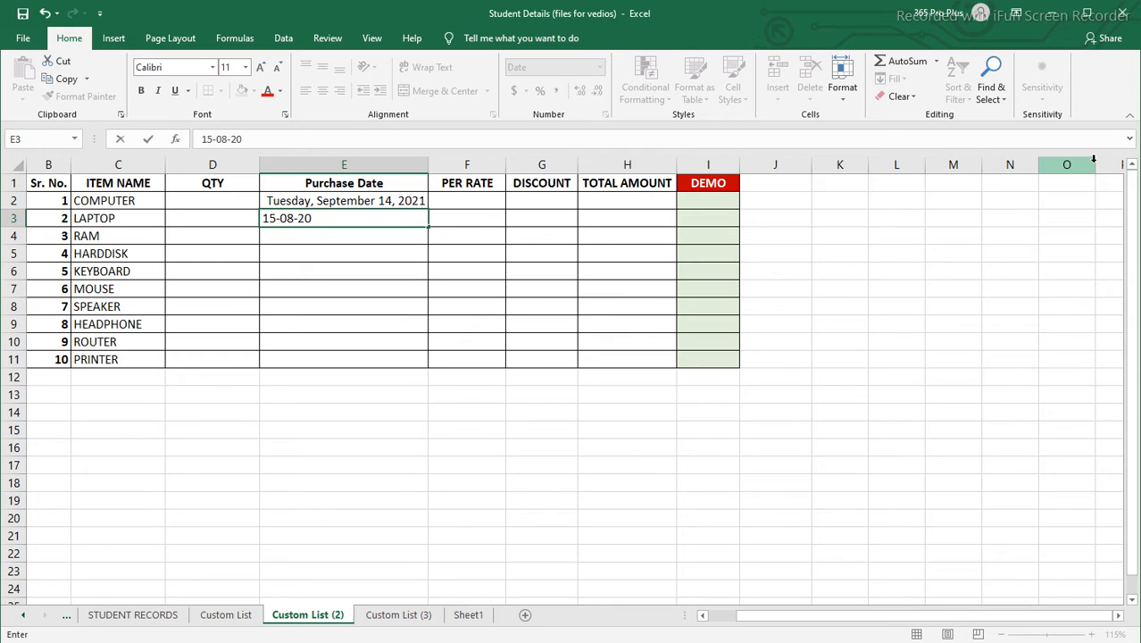
key(Return)
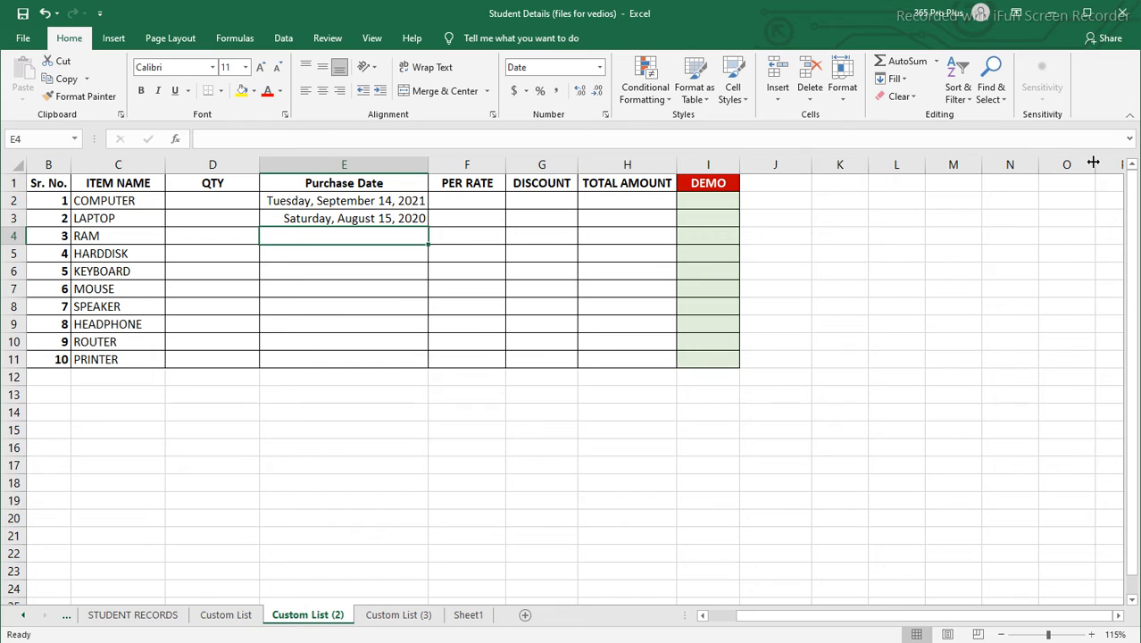
- Fill the date series from E3 down to E11 in the Purchase Date column
drag(380, 202, 382, 352)
click(419, 225)
drag(427, 226, 427, 371)
click(397, 288)
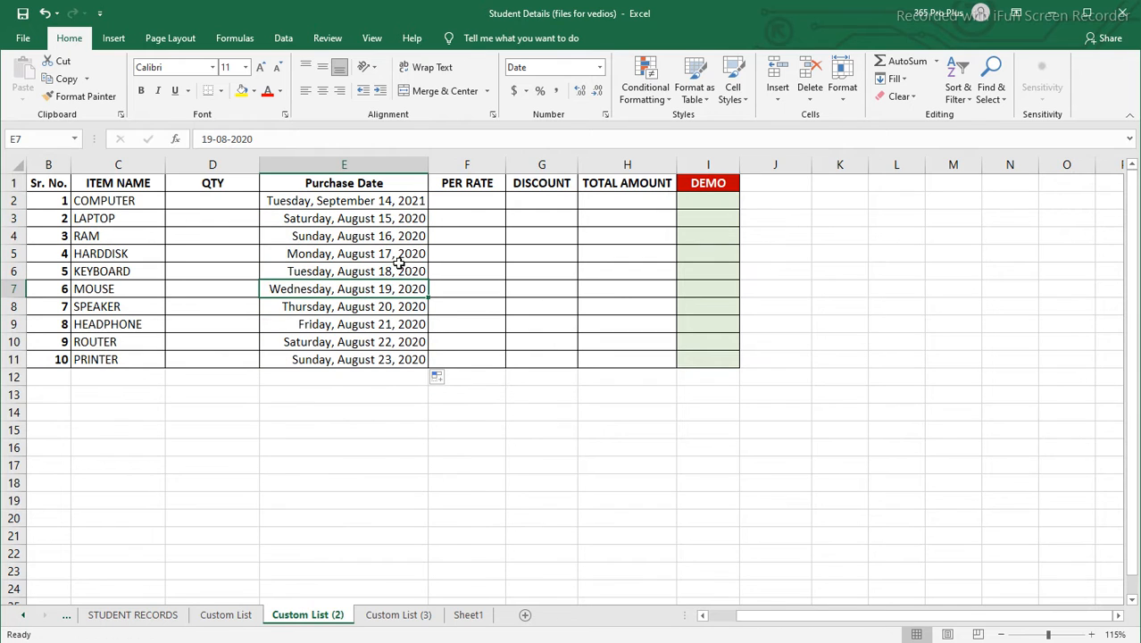
- Delete the contents of the Purchase Date cells E2 to E11
drag(380, 203, 382, 363)
click(387, 360)
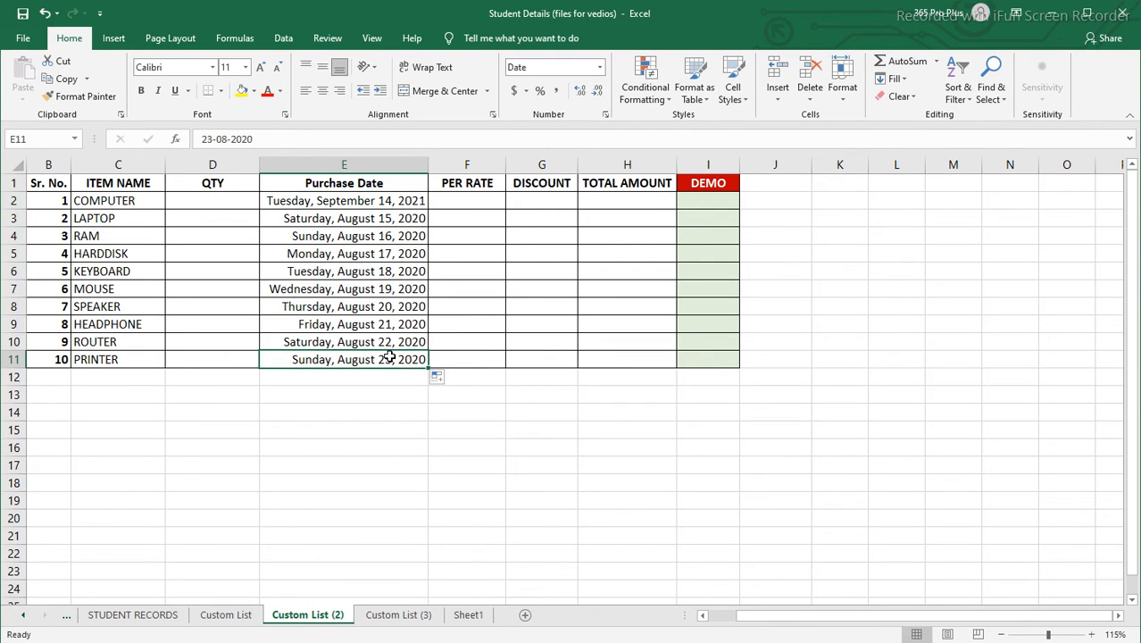
key(Delete)
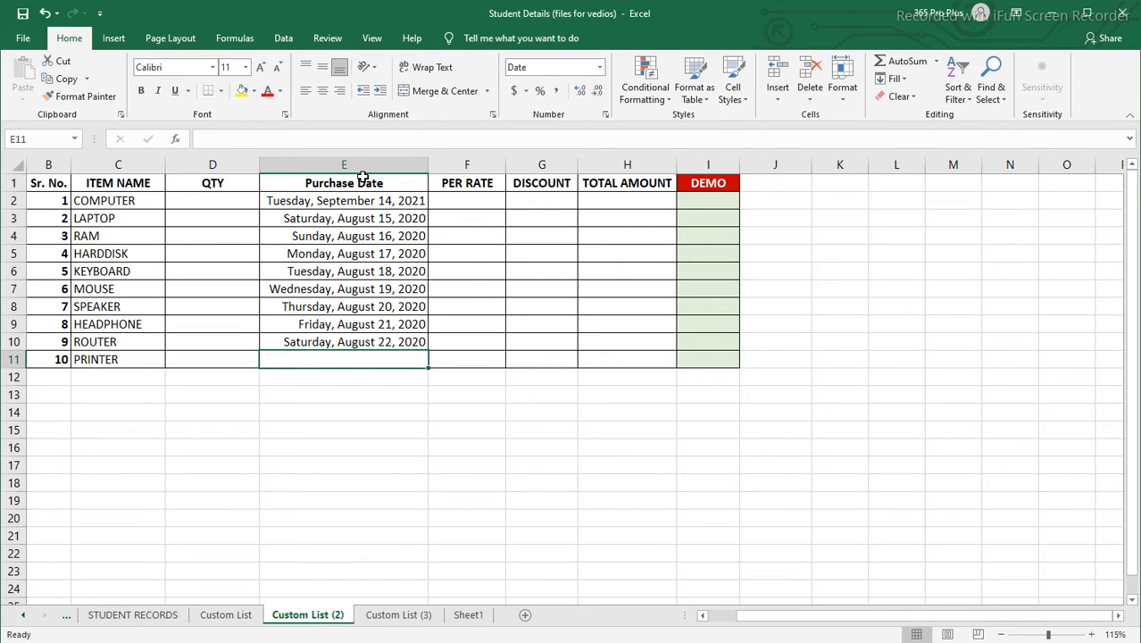
drag(362, 197, 358, 338)
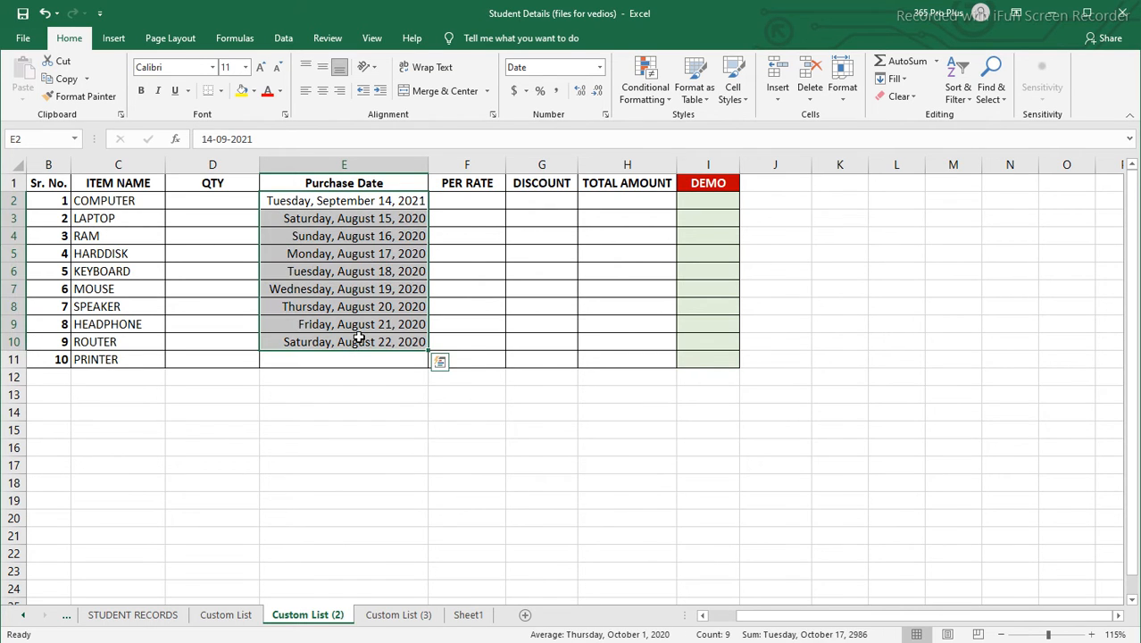
key(Delete)
- Change the Purchase Date column heading in E1 to CODE NO
click(354, 188)
text(CO)
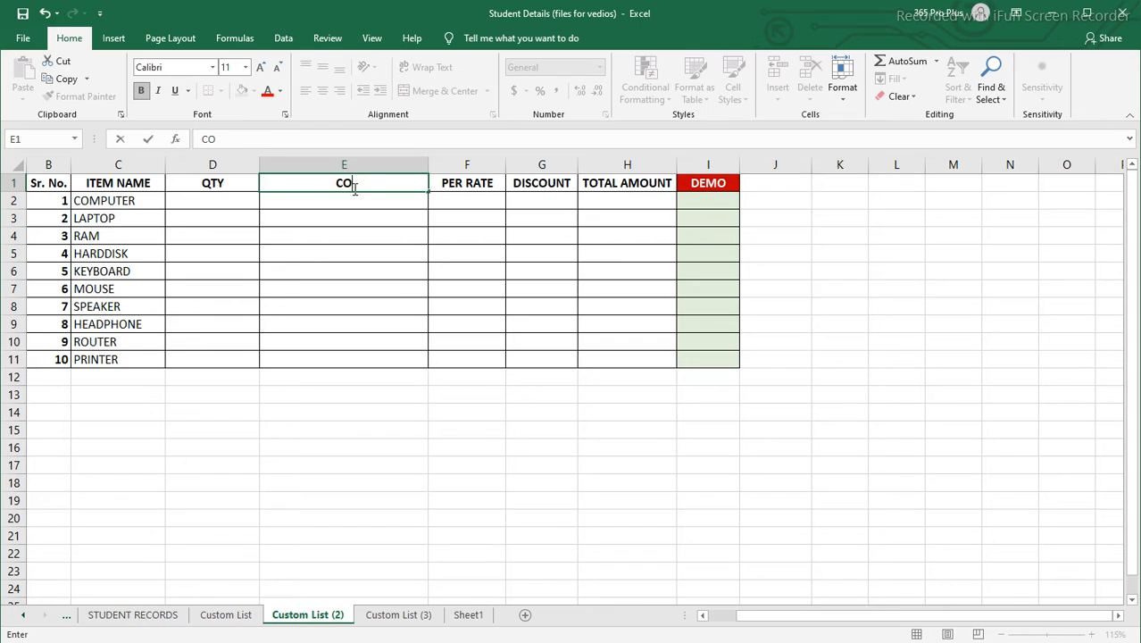
key(Return)
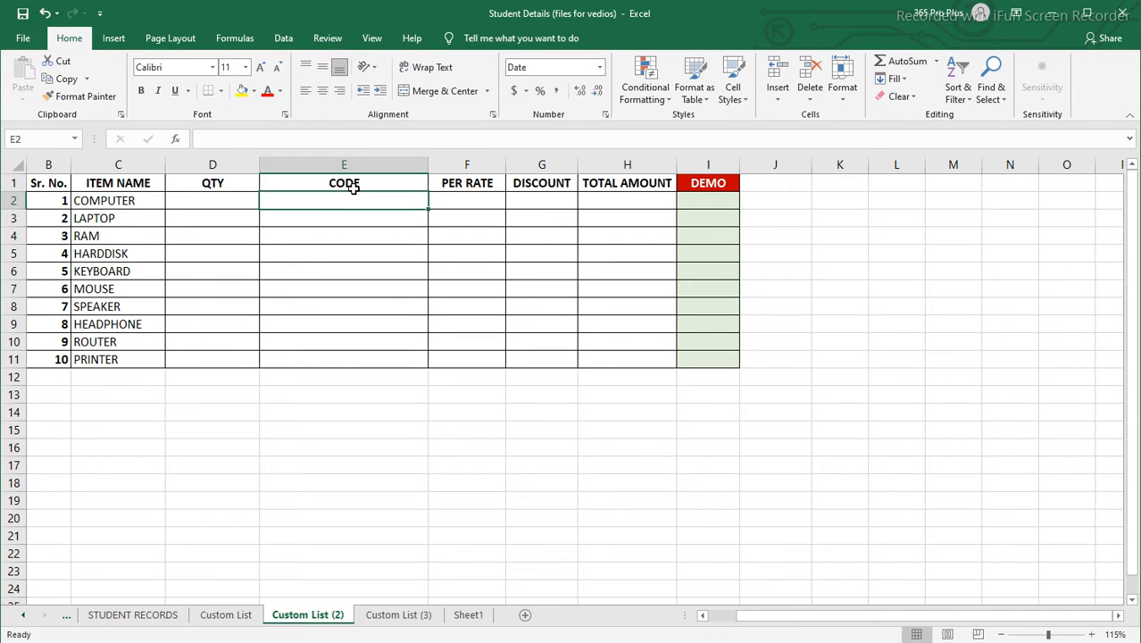
click(353, 188)
text(CODE NO)
key(Return)
- Enter the quantity 120 in D2 and a code number beginning with 654 in E2 for COMPUTER
click(212, 200)
text(120)
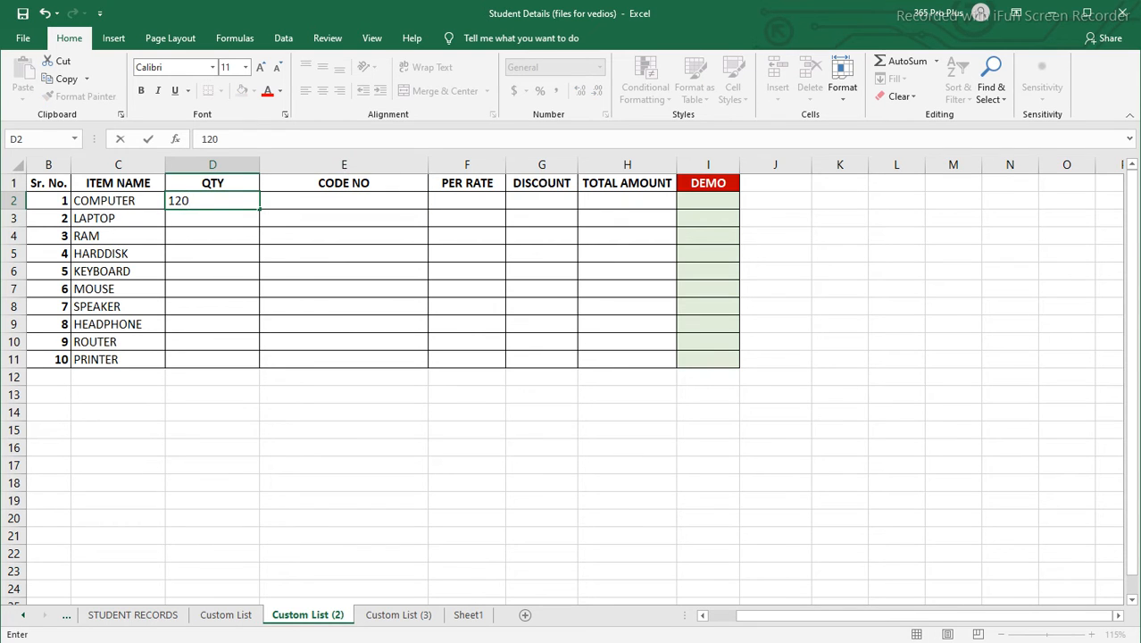
key(Tab)
text(6)
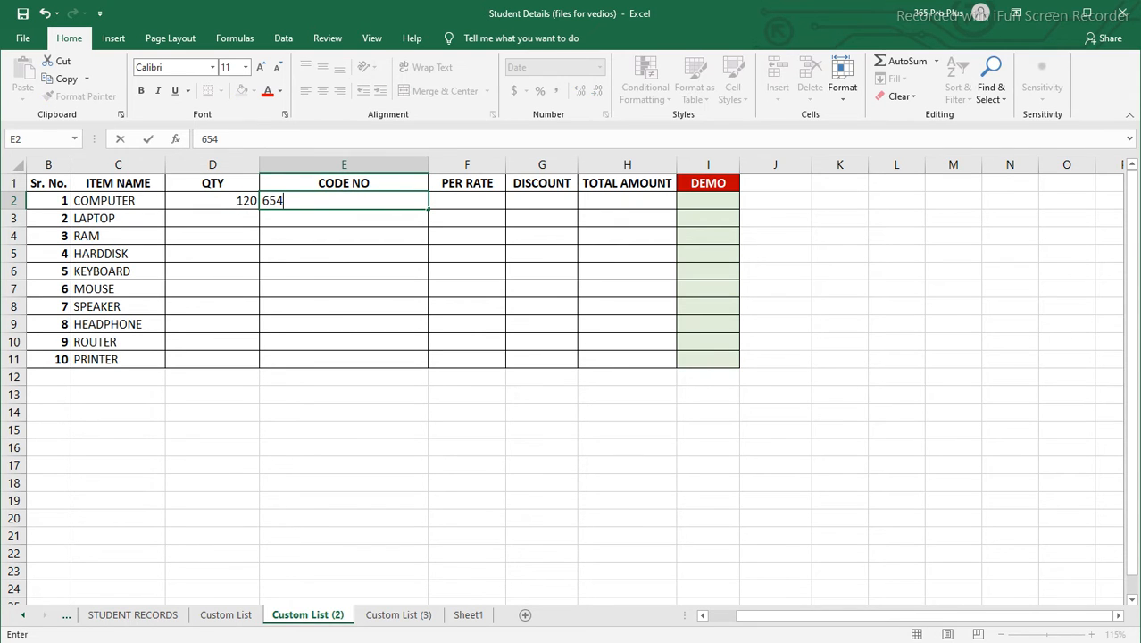
key(Return)
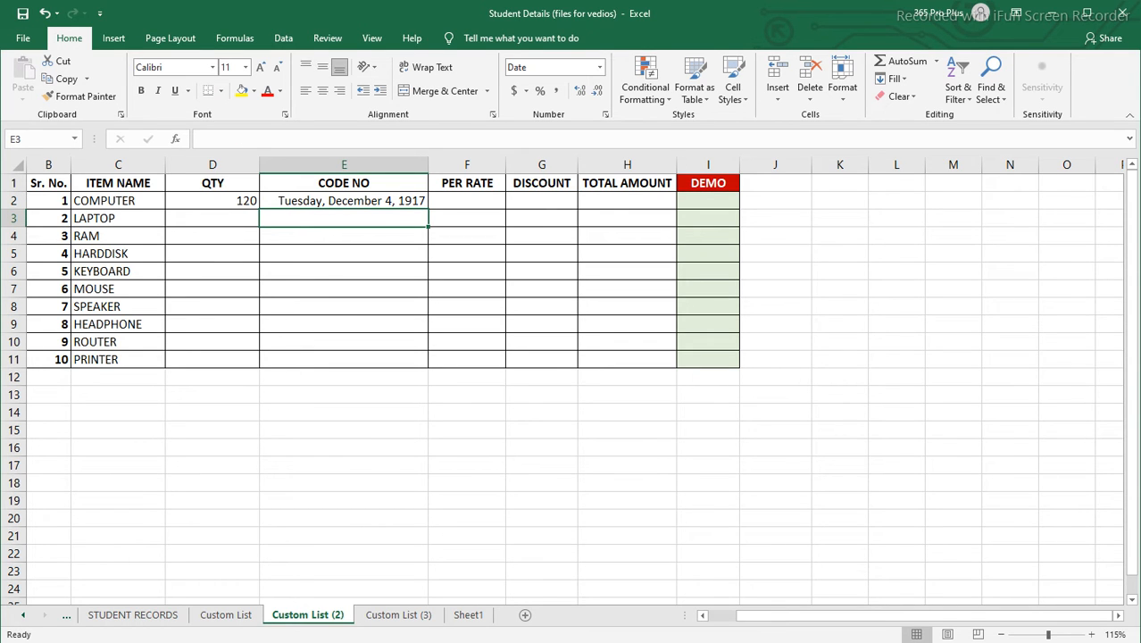
- Enter the quantity 500 in D3 and the code number 123 in E3 for LAPTOP
click(212, 217)
text(50)
click(343, 218)
text(123)
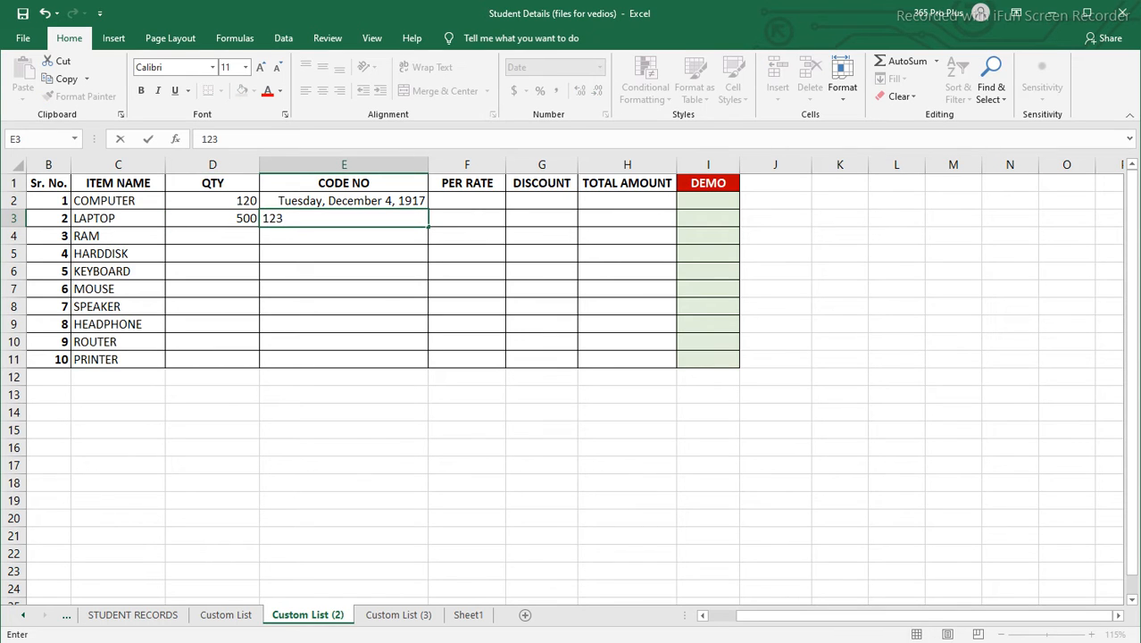
key(Return)
- Delete the contents of the CODE NO cells E2 and E3
key(Up)
key(shift+Up)
key(Delete)
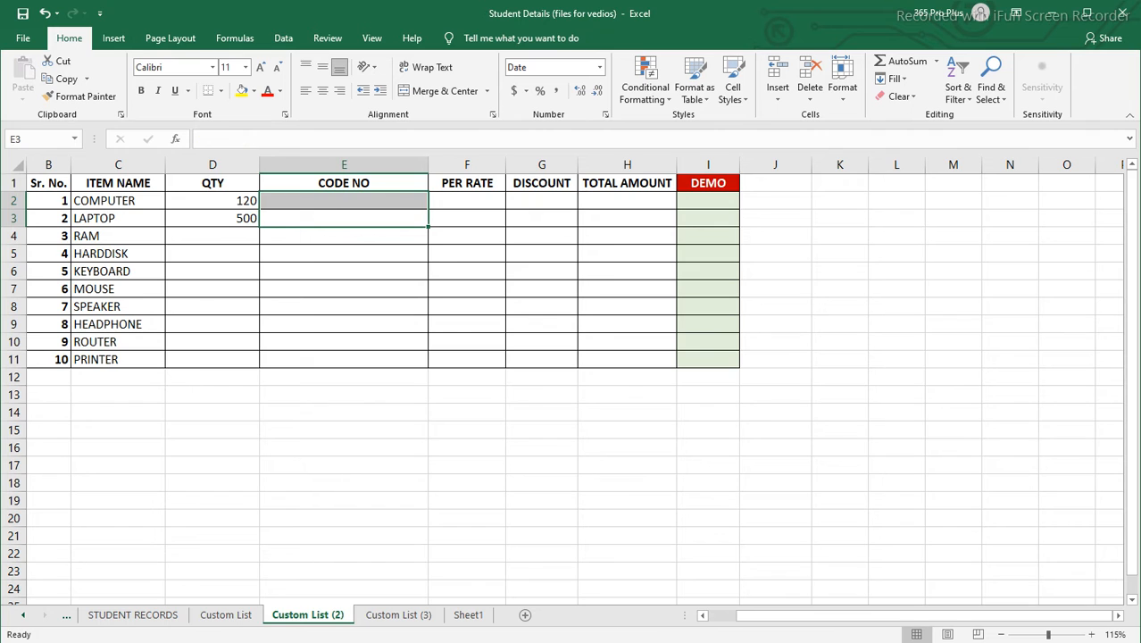
- Enter 123 in E3 and 50 in the CODE NO column, and delete the contents of E2 and E3 again
text(123)
key(Return)
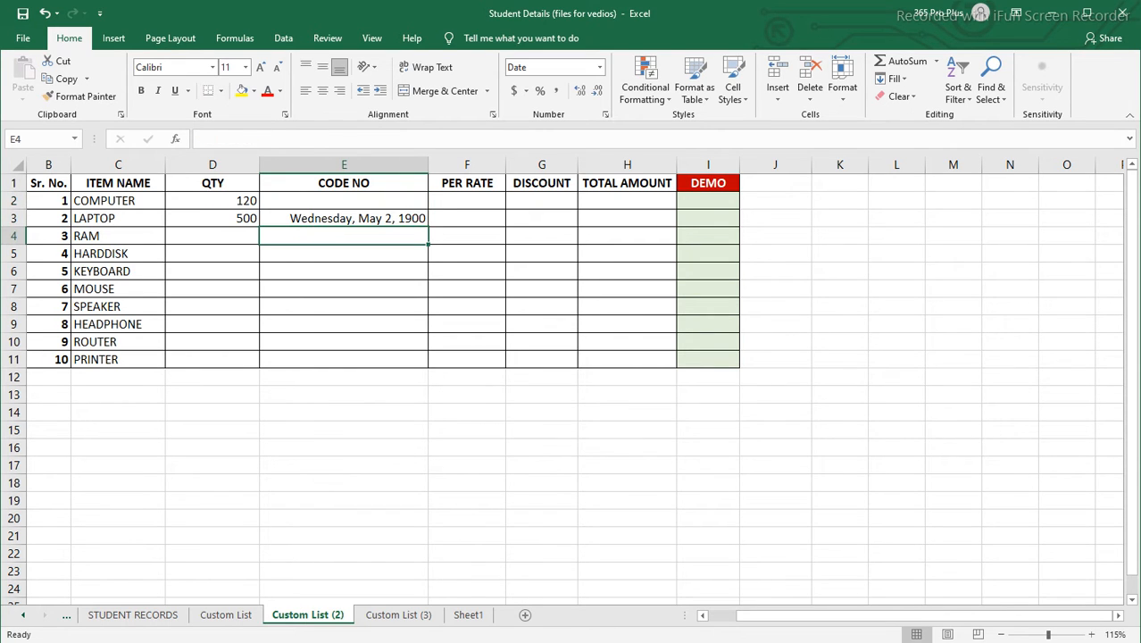
text(50)
key(Return)
key(Up)
key(shift+Down)
key(Delete)
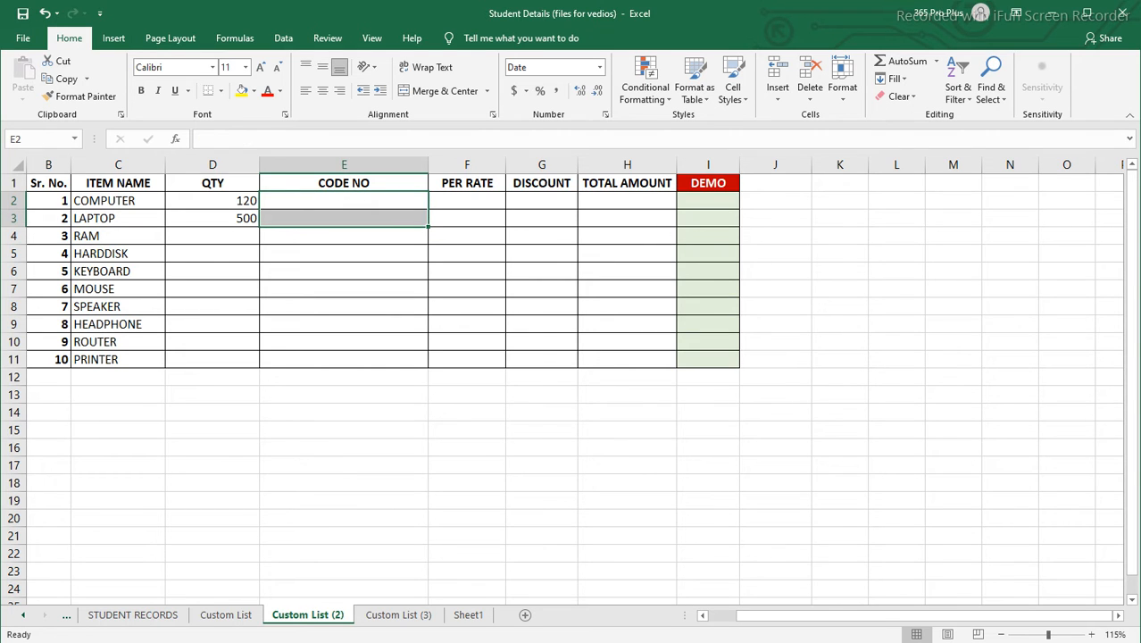
click(344, 218)
drag(403, 200, 377, 359)
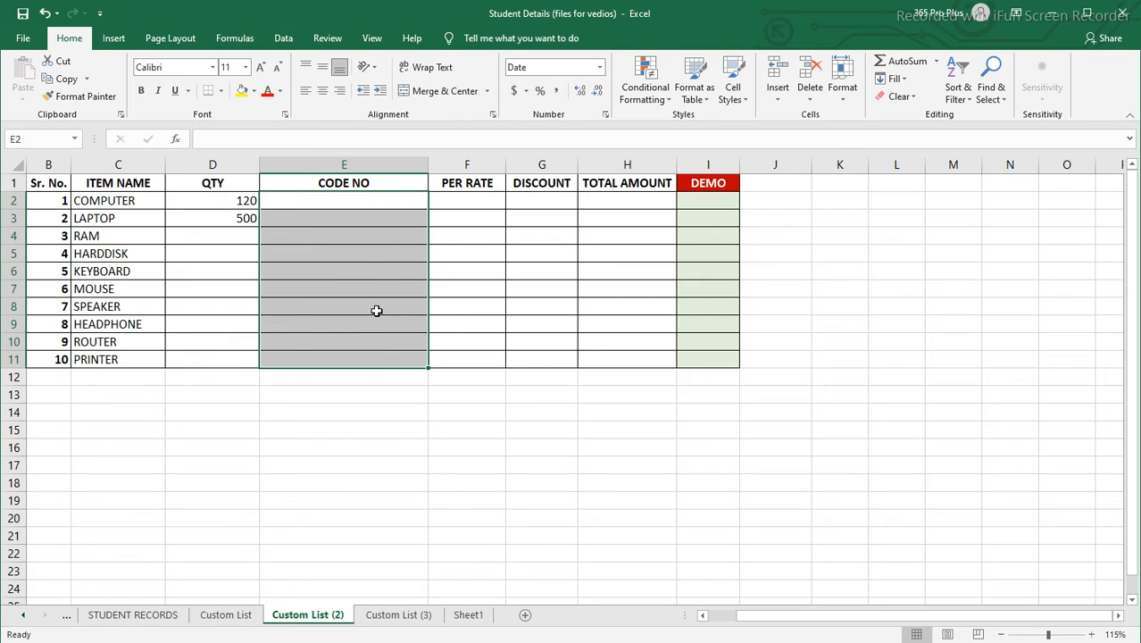
click(367, 267)
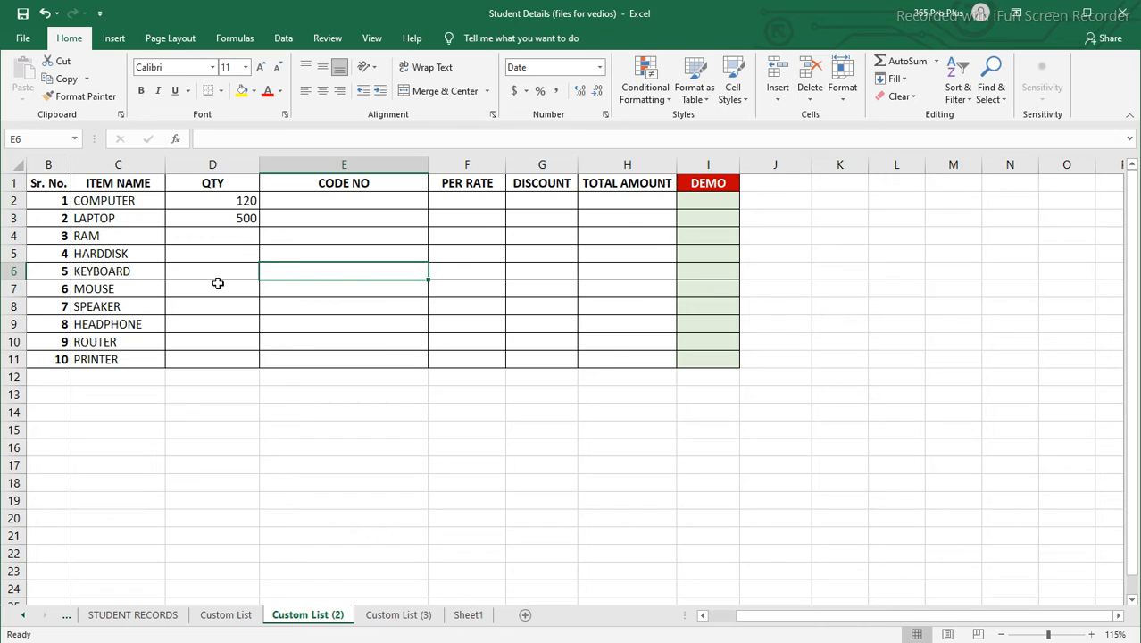
- Enter the numbers 1 through 10 in the CODE NO cells E2 to E11
click(352, 202)
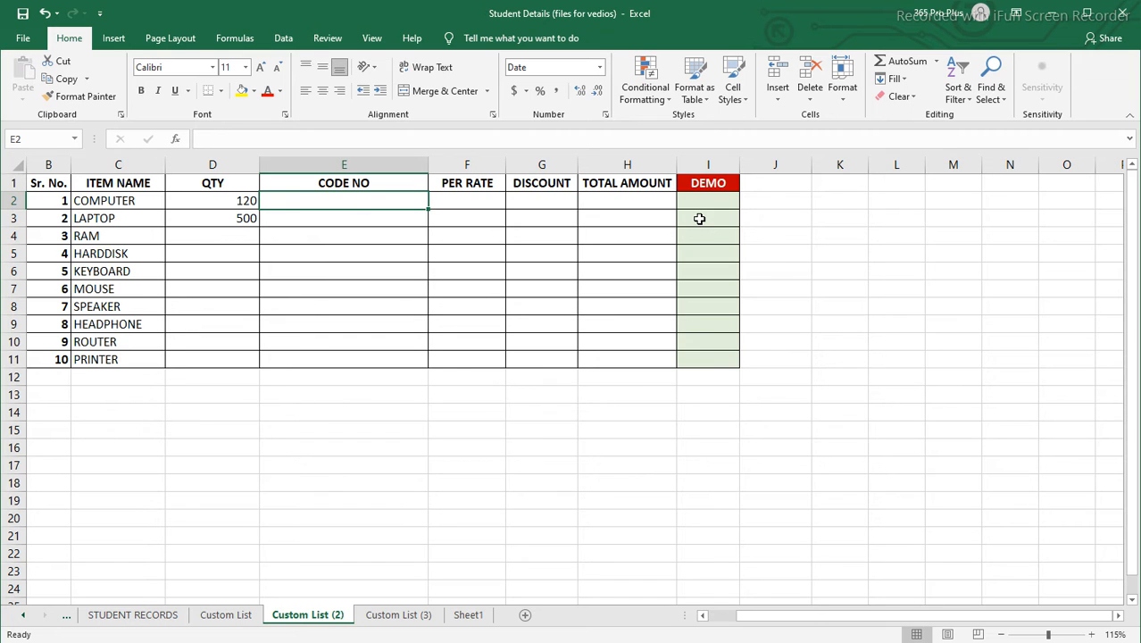
text(1)
key(Return)
text(2)
key(Return)
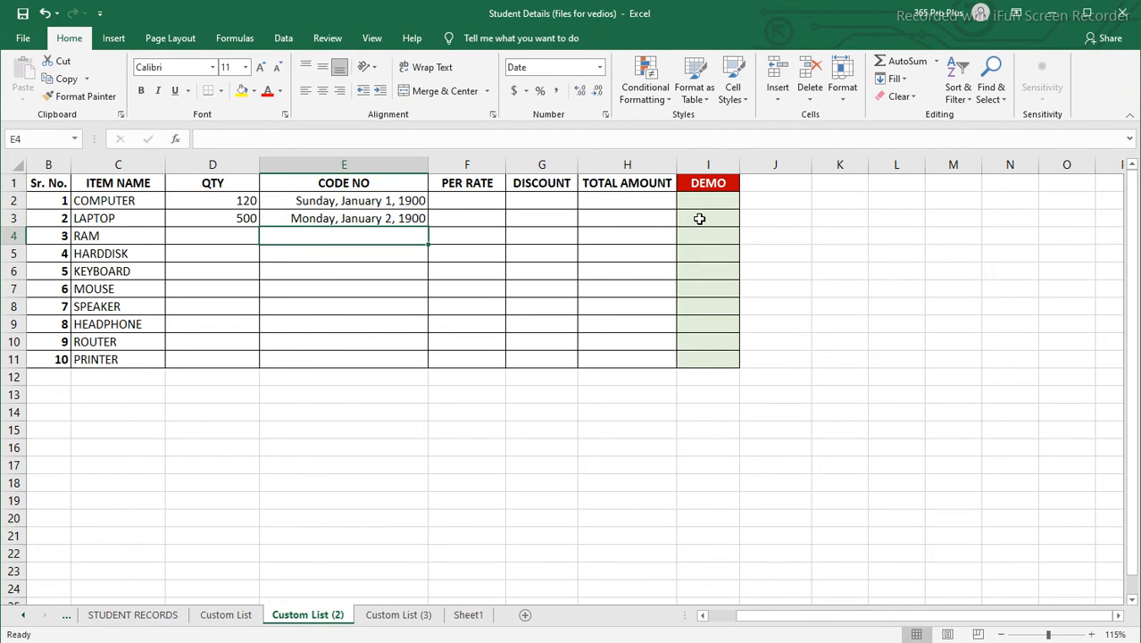
text(3)
key(Return)
text(4 5 6 7)
key(Return)
text(8 )
text(9)
key(Return)
text(10)
key(Return)
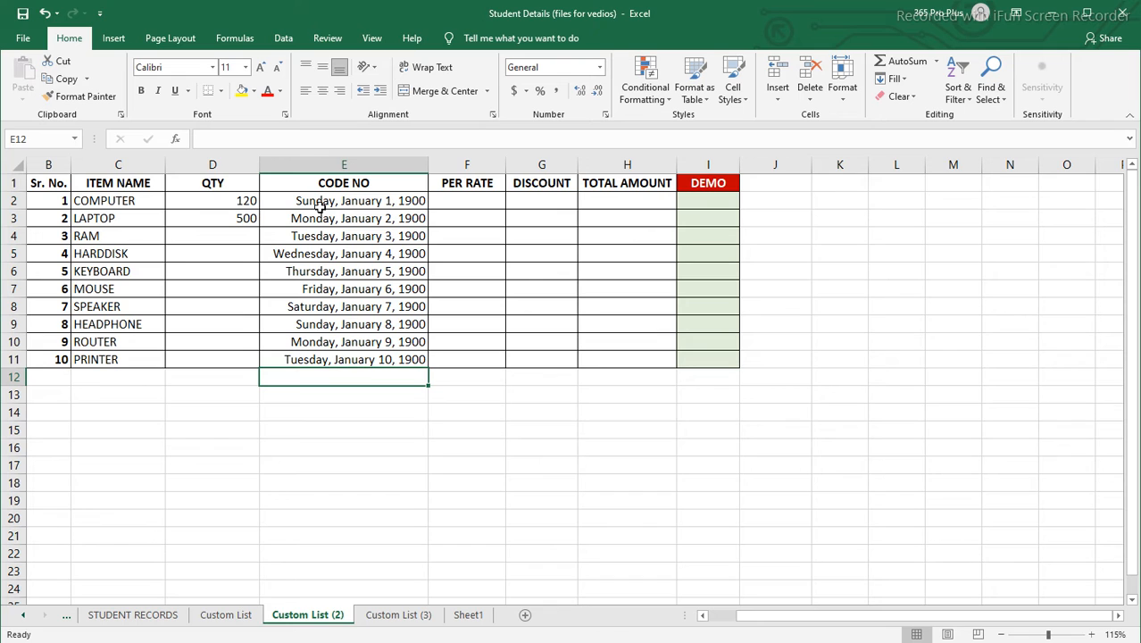
- Make the item names in C2:C11 bold, italic and underlined, with a red font colour
drag(86, 203, 97, 363)
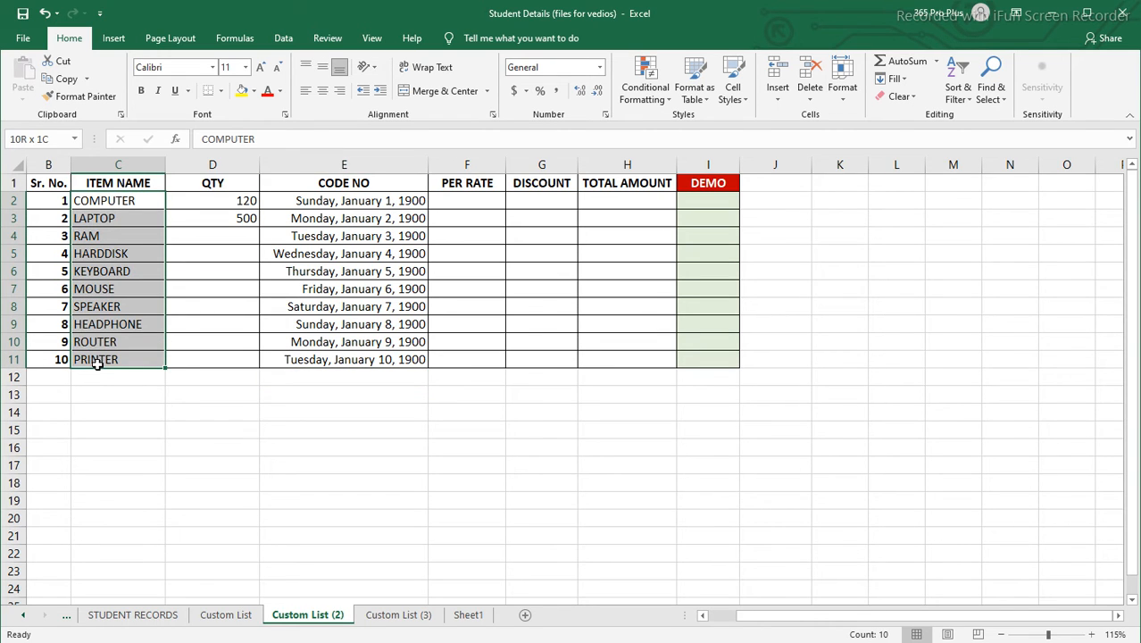
click(141, 90)
click(158, 90)
click(175, 92)
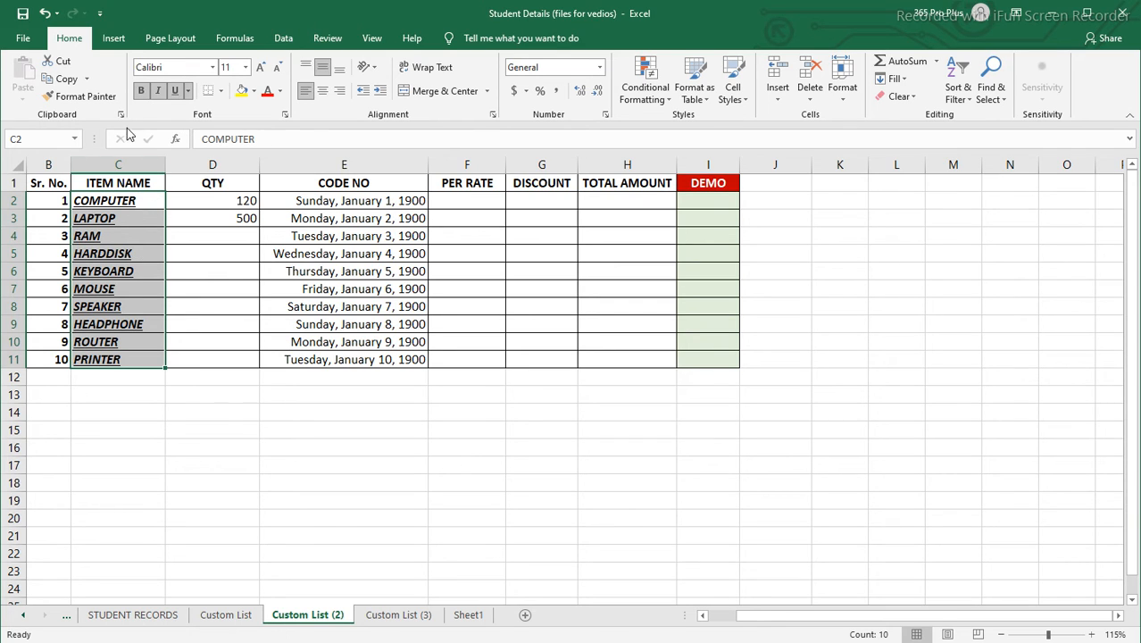
click(267, 91)
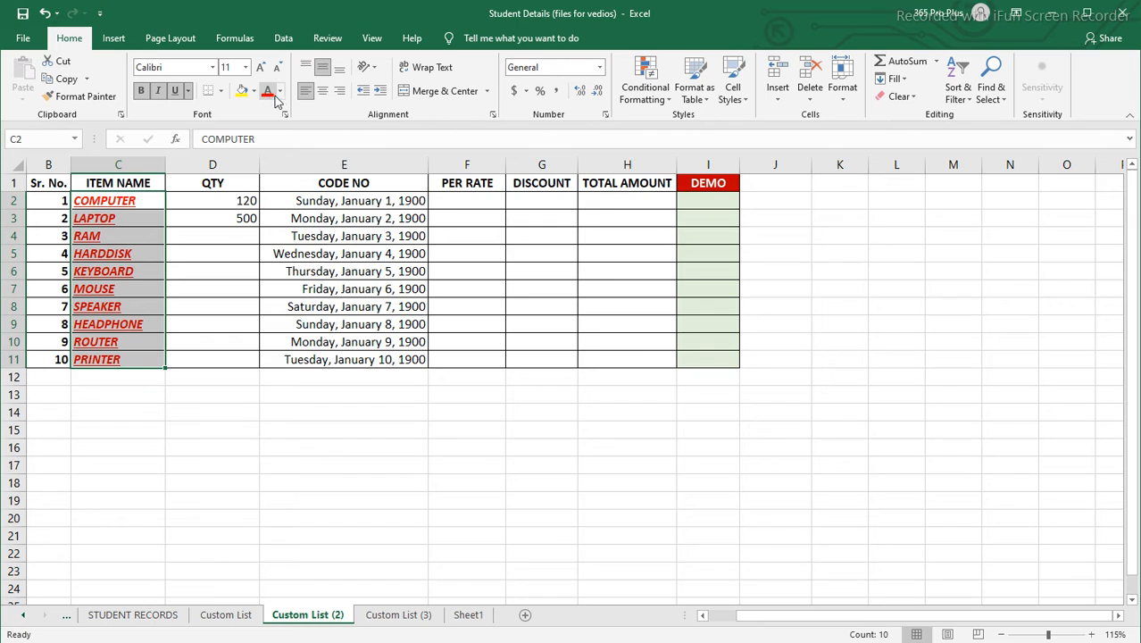
- Return the item names' font colour to Automatic and remove their underline, italic and bold formatting
click(279, 90)
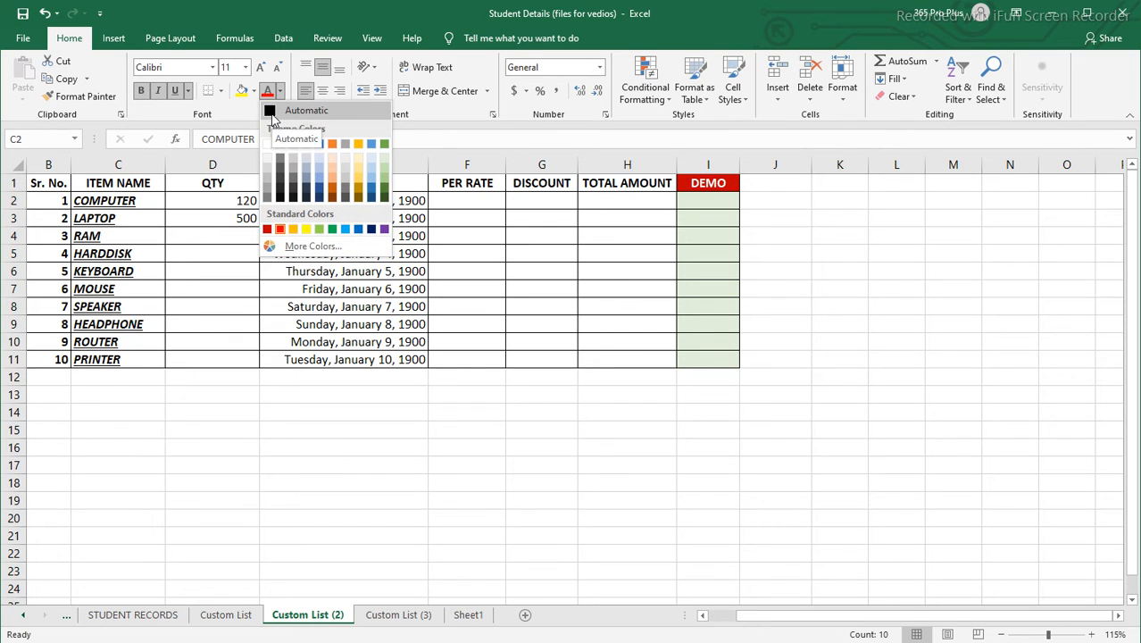
click(272, 113)
click(176, 91)
click(157, 90)
click(141, 90)
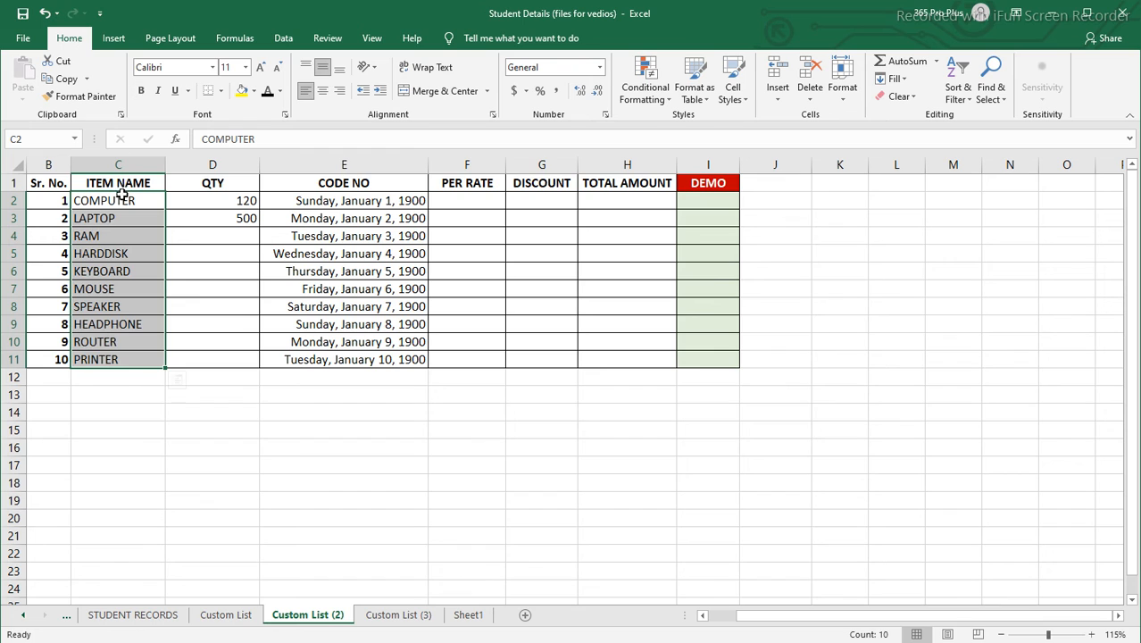
- Apply bold, italic and underline to the item names in C2:C11 and set their font colour to black
click(140, 91)
click(158, 90)
click(174, 90)
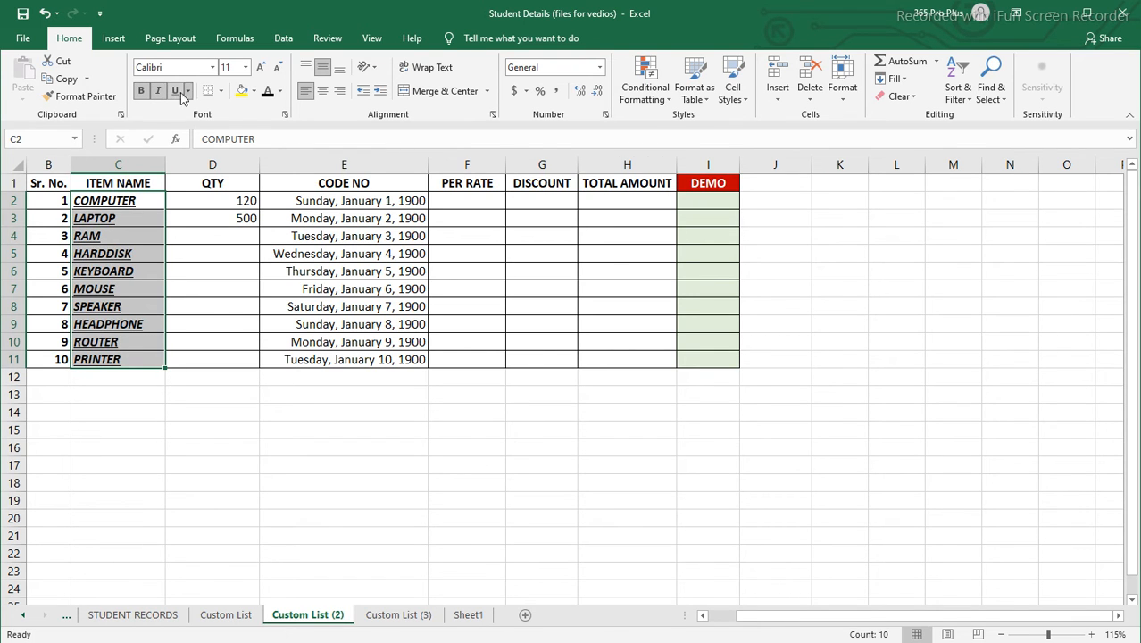
click(279, 91)
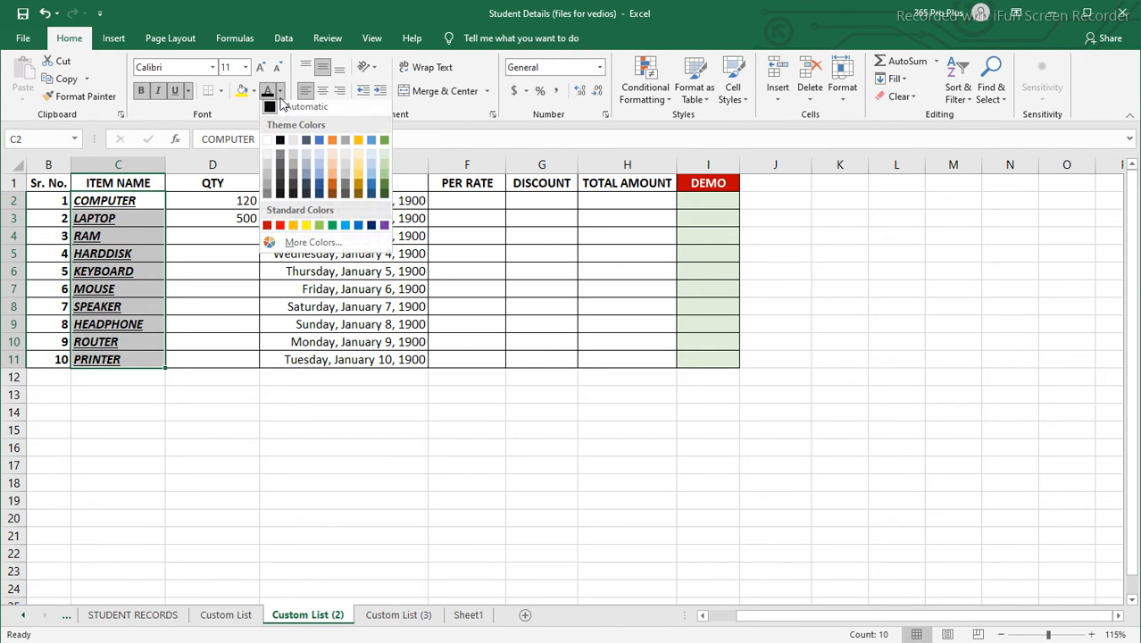
click(279, 145)
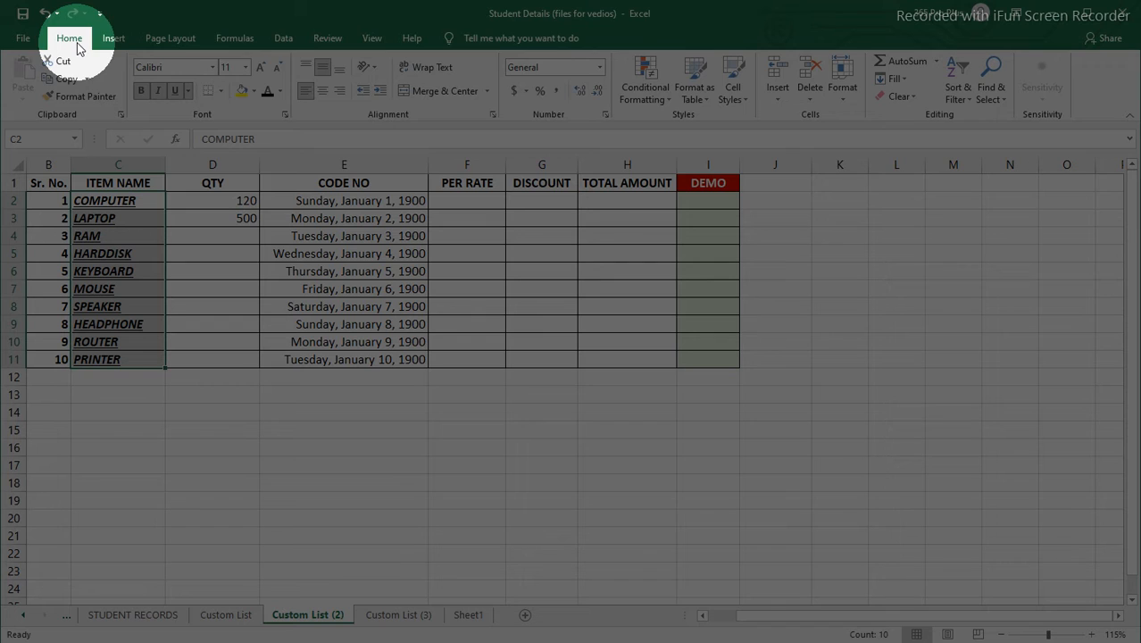
- Apply Clear All to the ITEM NAME cells C2:C11 and undo the clearing
click(914, 98)
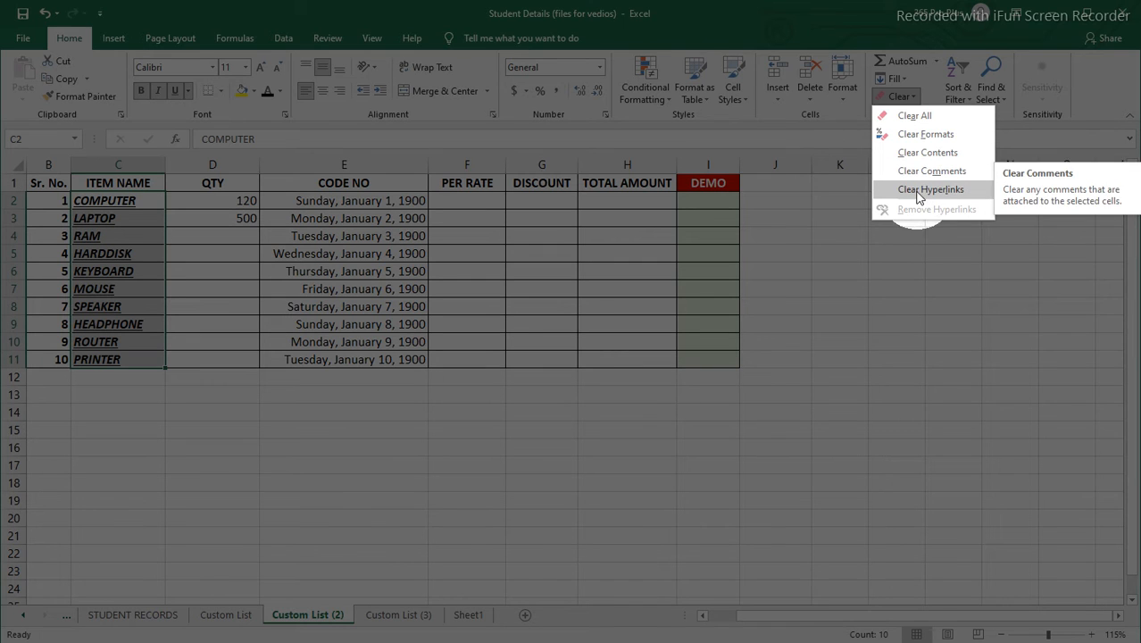
click(910, 117)
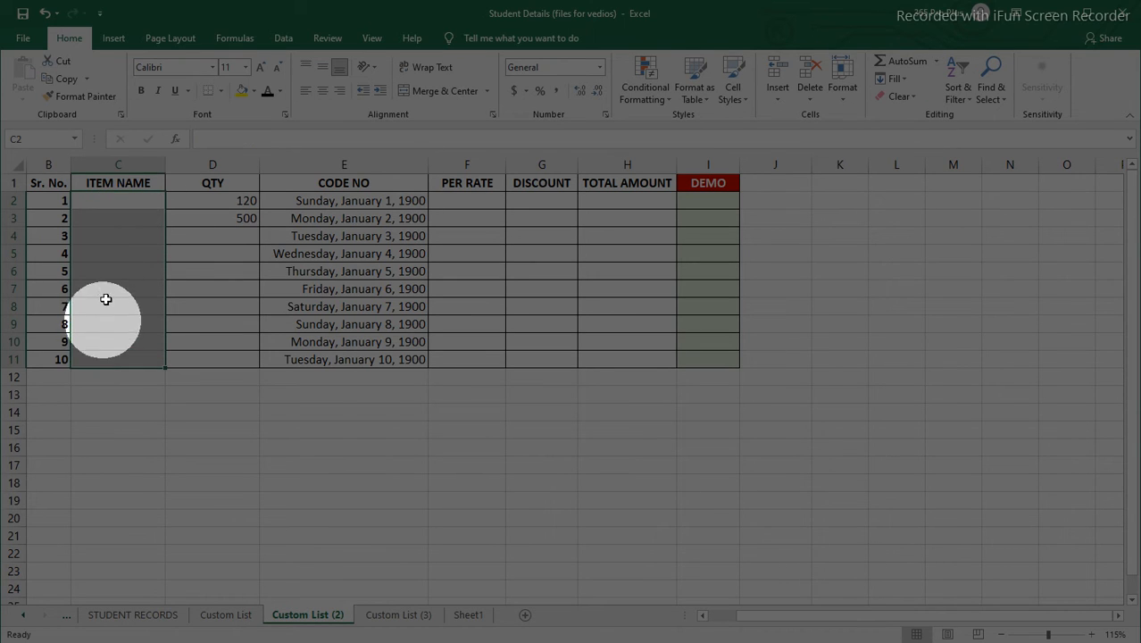
key(ctrl+z)
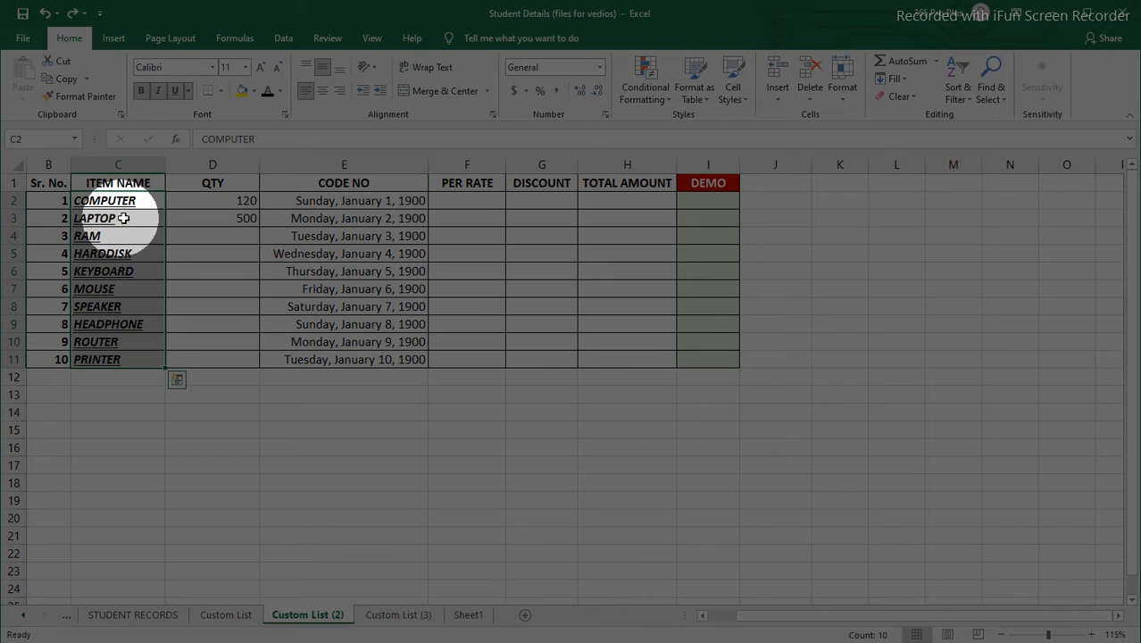
- Colour the item names in C2:C11 red and clear only the formats of these cells
click(279, 90)
click(278, 229)
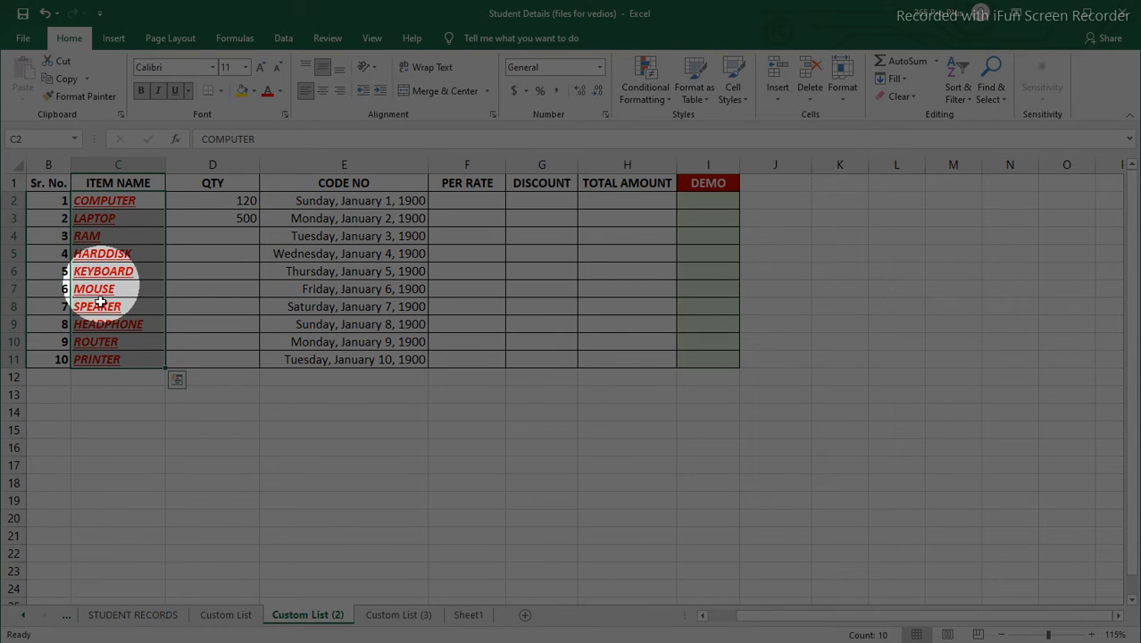
click(897, 97)
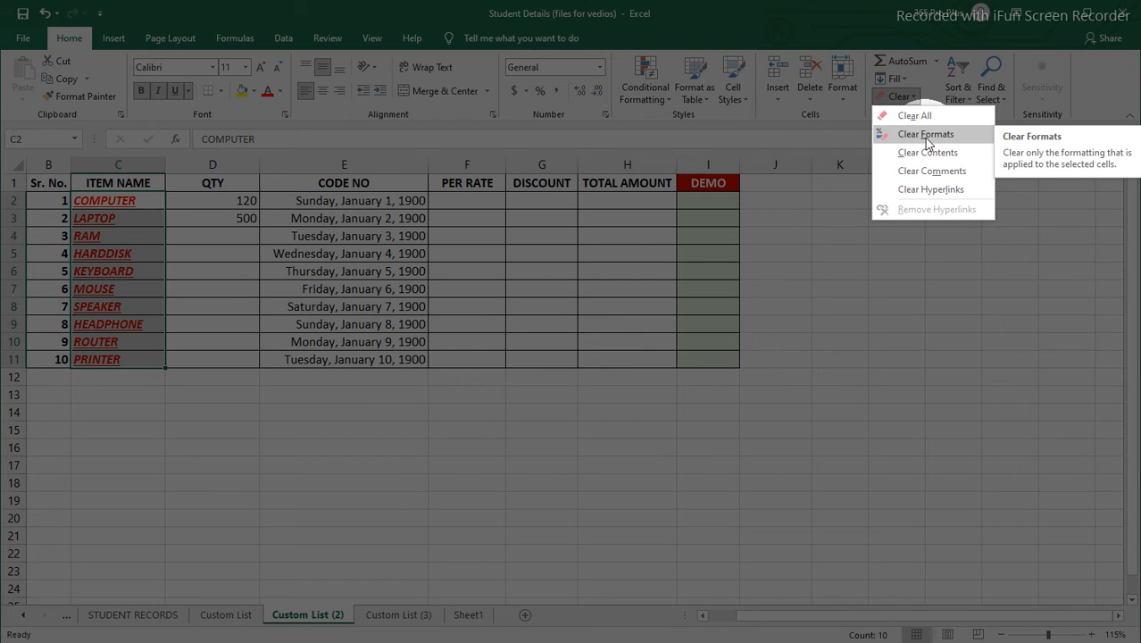
click(926, 133)
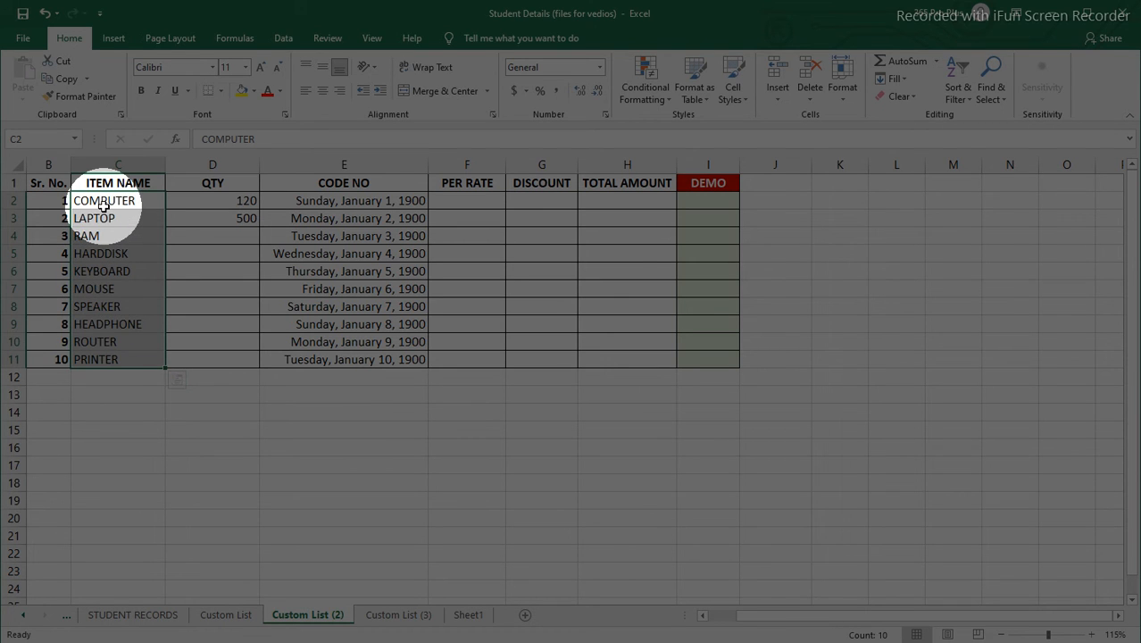
- Clear the formats of the CODE NO cells E2:E11 while keeping their contents
drag(330, 204, 348, 363)
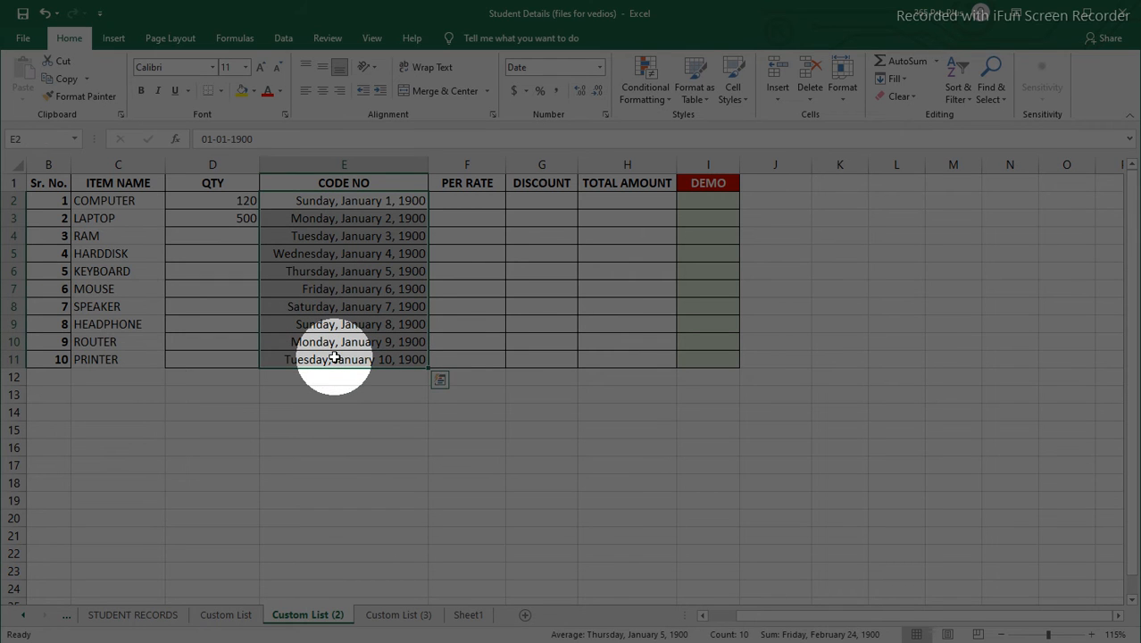
click(904, 97)
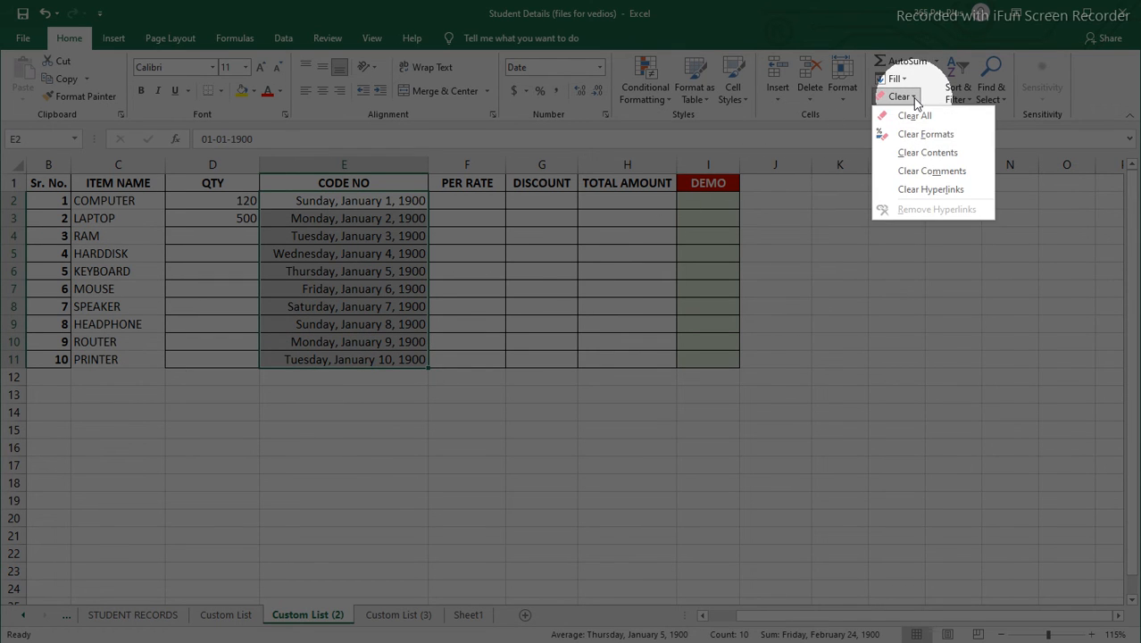
click(919, 143)
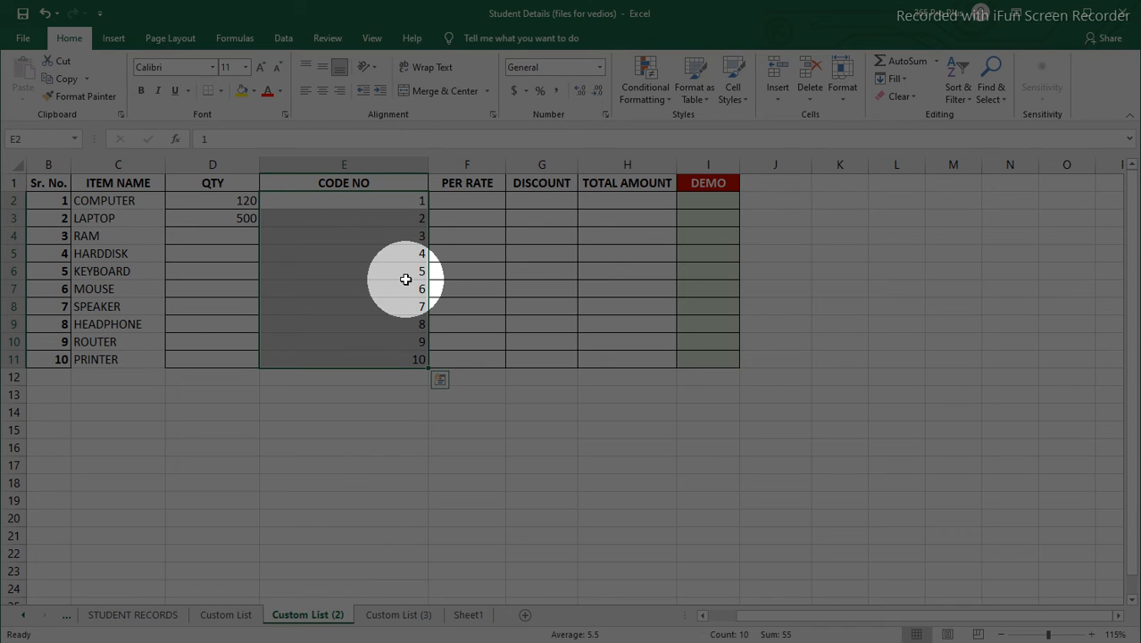
- Enter 2, 3, 4 and G in the DEMO cells I2 to I5
click(705, 204)
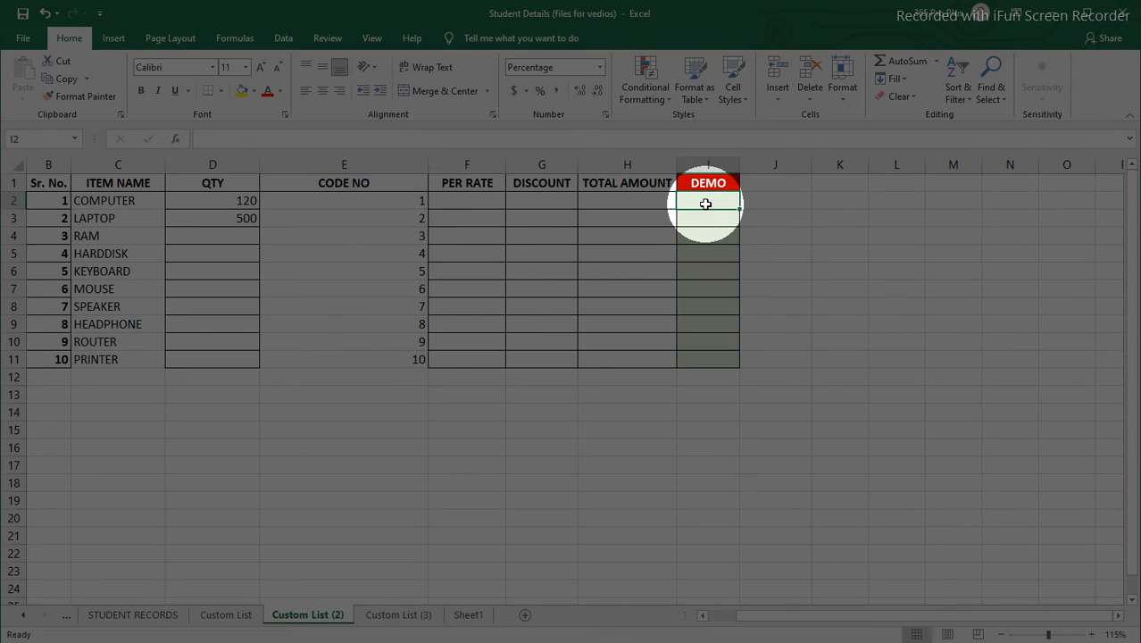
text(2)
key(Return)
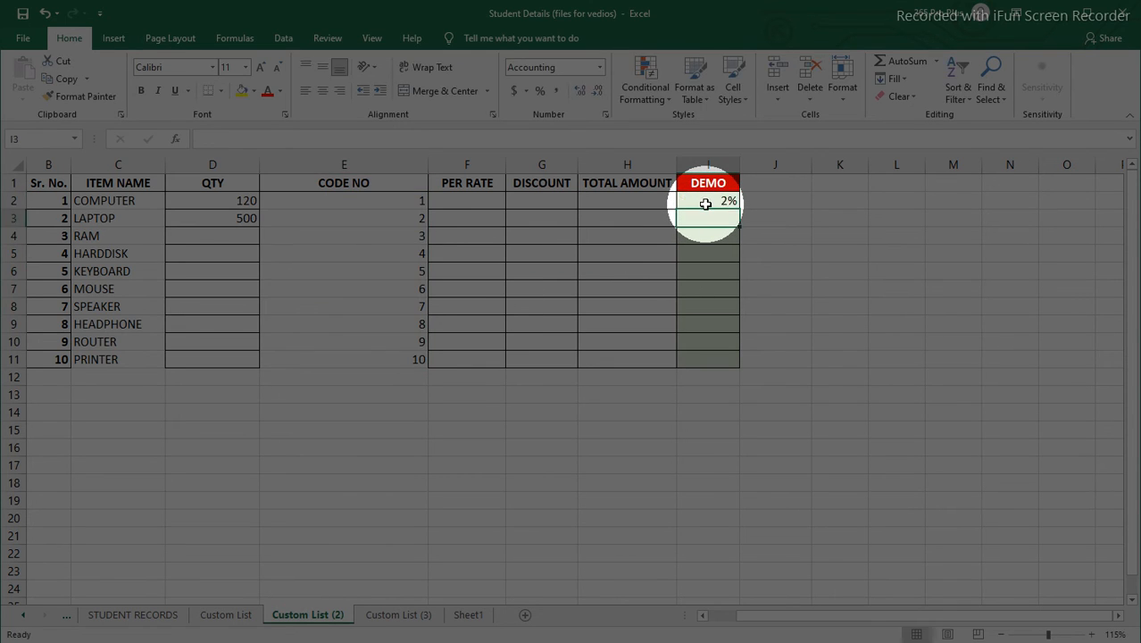
key(Return)
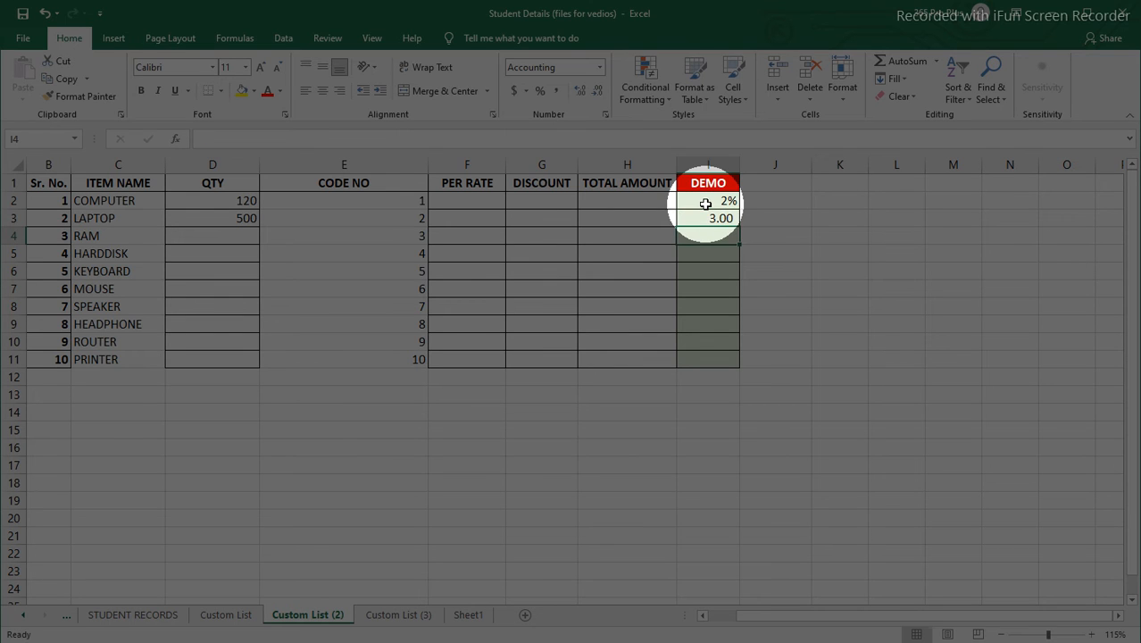
text(4)
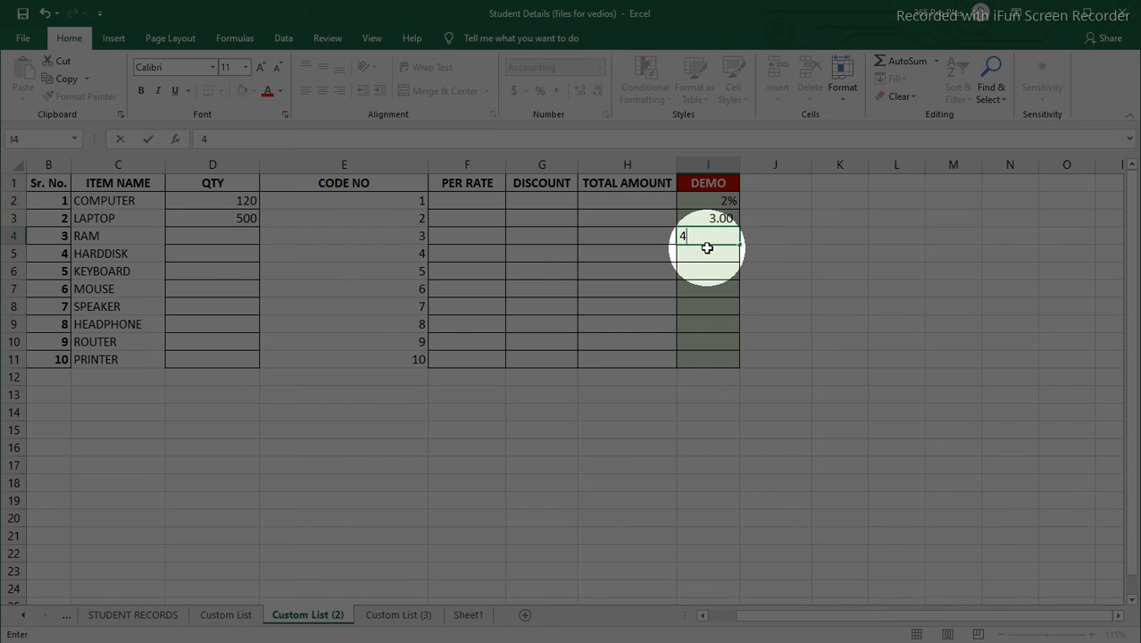
key(Return)
text(G)
key(Return)
- Clear only the formats of the DEMO cells I2:I11
drag(709, 201, 708, 357)
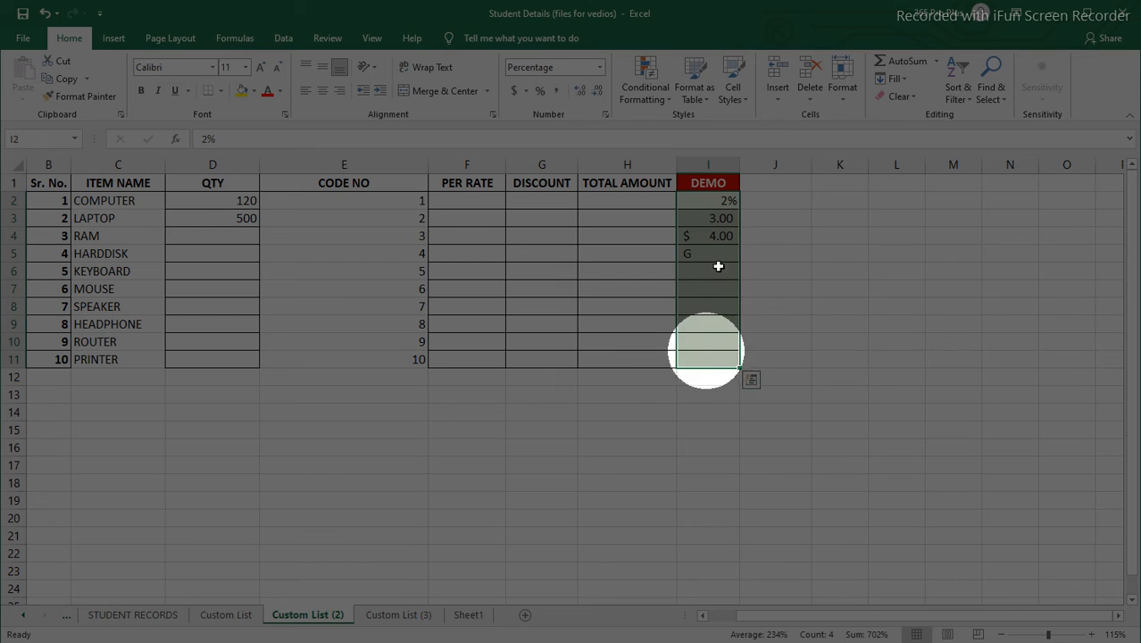
click(898, 96)
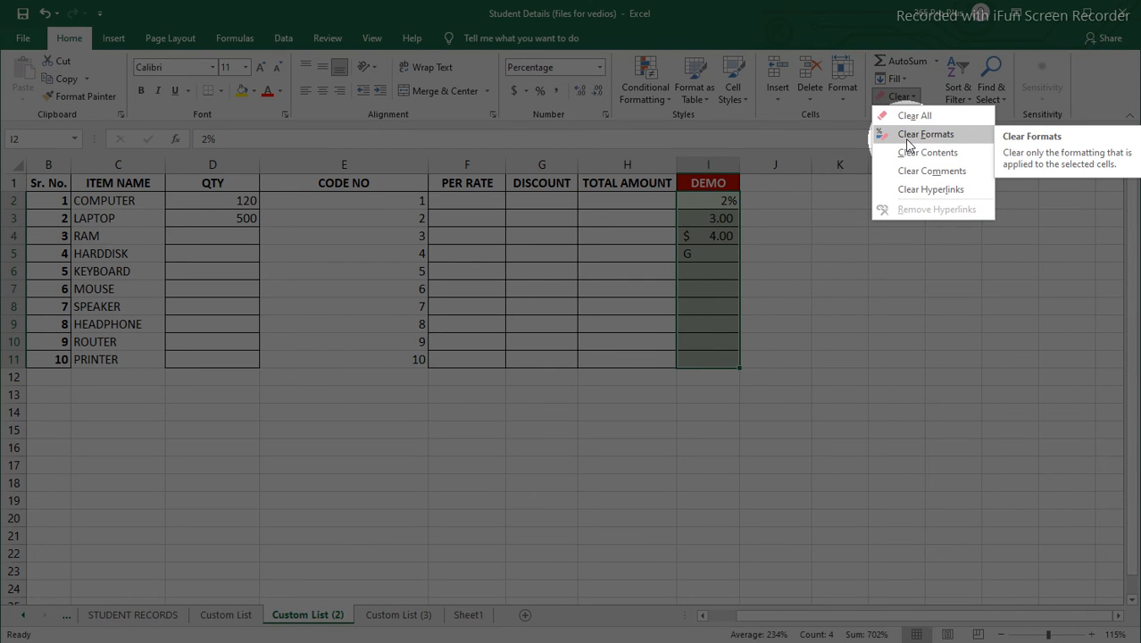
click(907, 141)
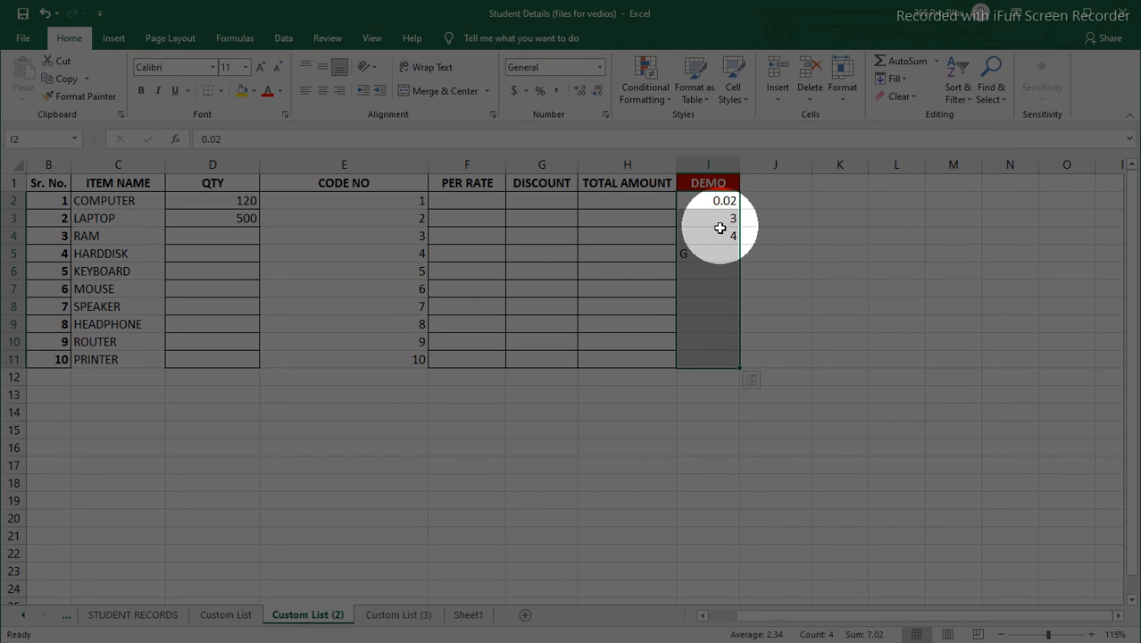
- Undo the format clearing in the DEMO column and apply Clear All to I2:I11
click(897, 96)
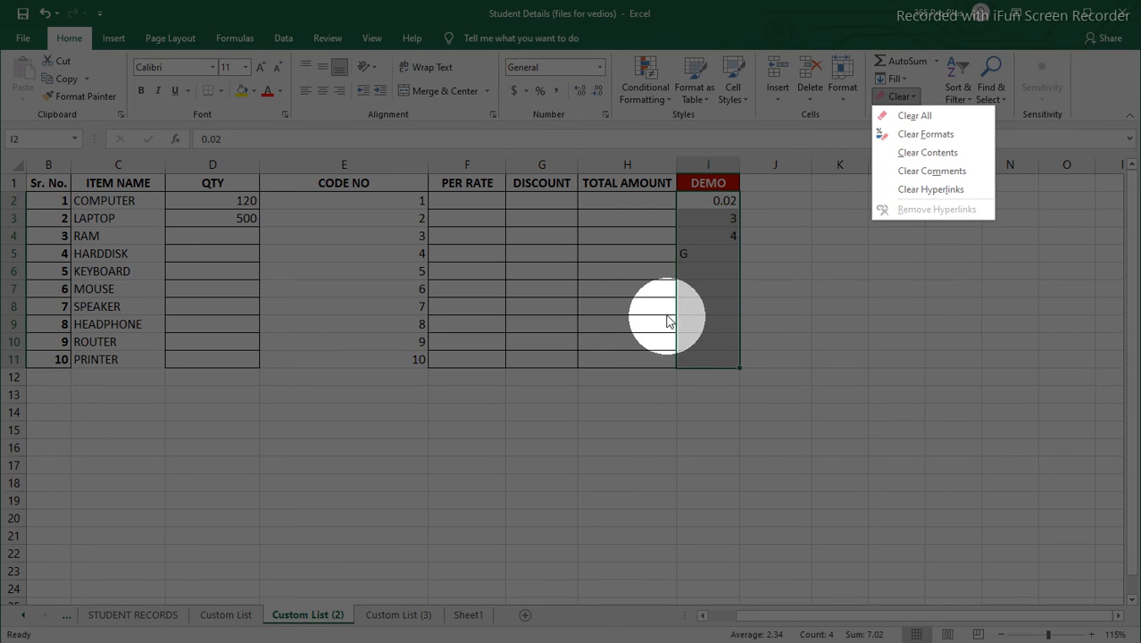
key(Escape)
key(ctrl+z)
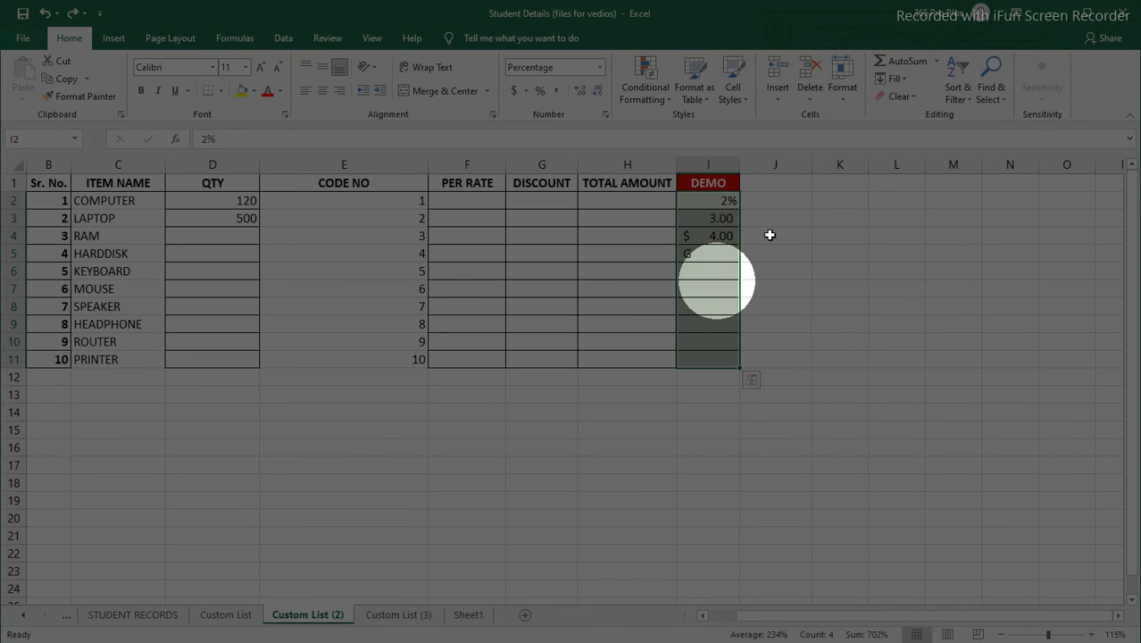
click(909, 98)
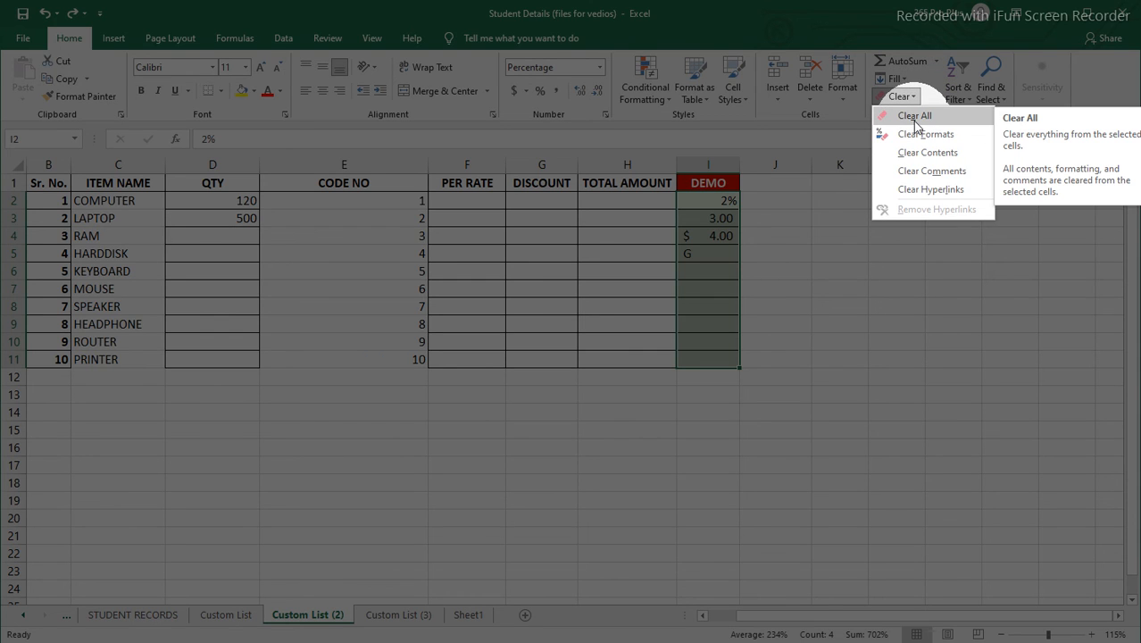
click(914, 118)
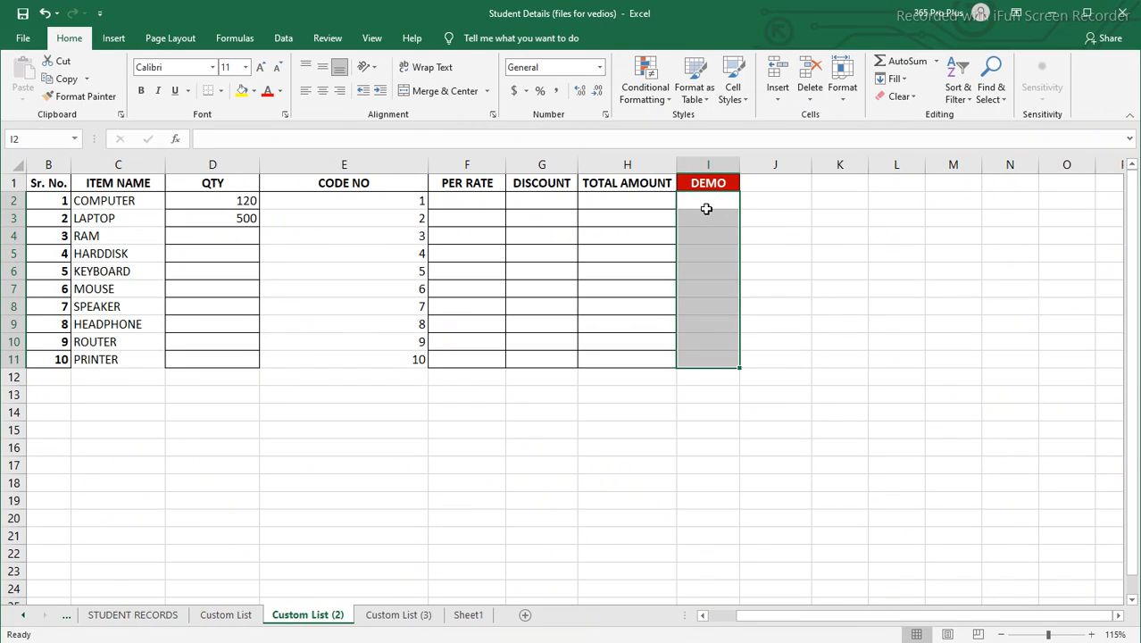
- Enter 12 in each of the DEMO cells I2 to I4 and select those three cells
click(706, 204)
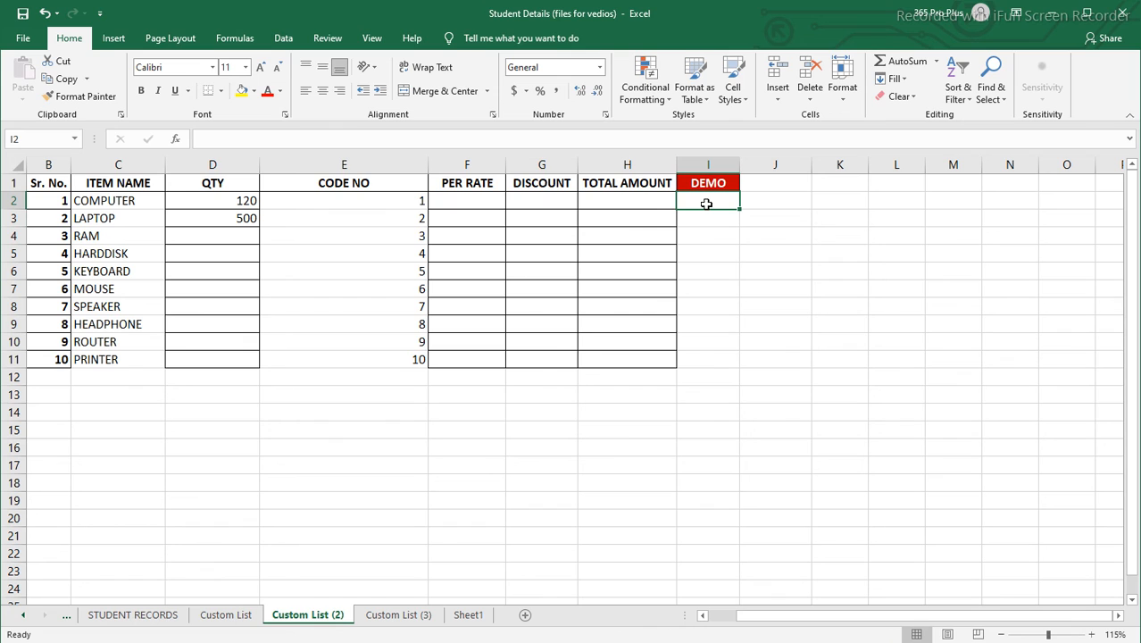
text(12)
key(Return)
text(12)
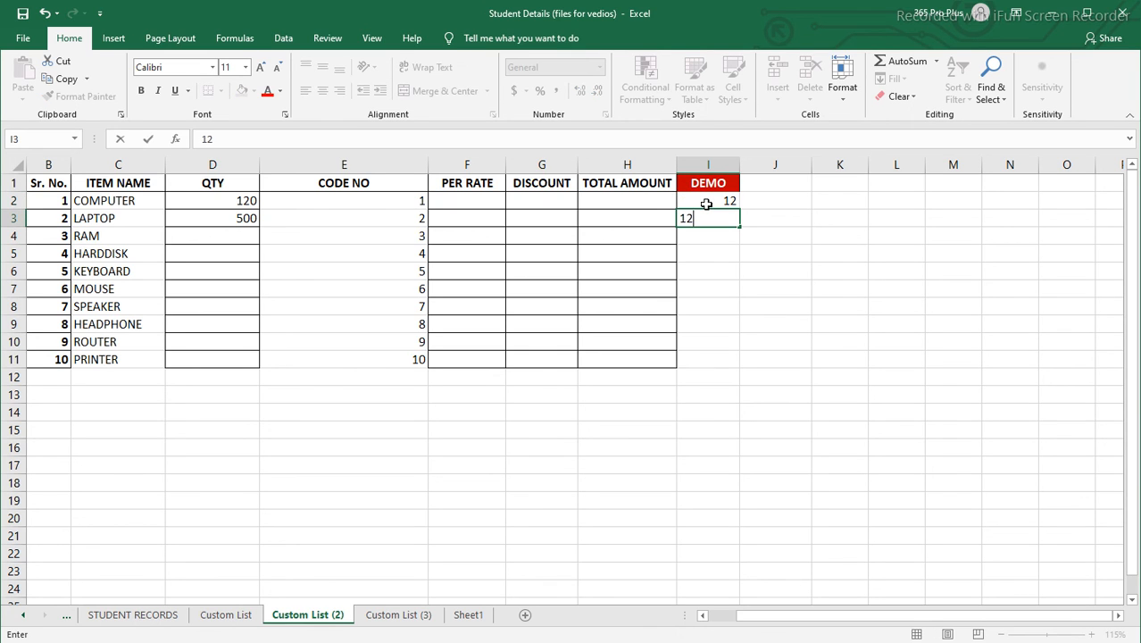
key(Return)
text(12)
key(Return)
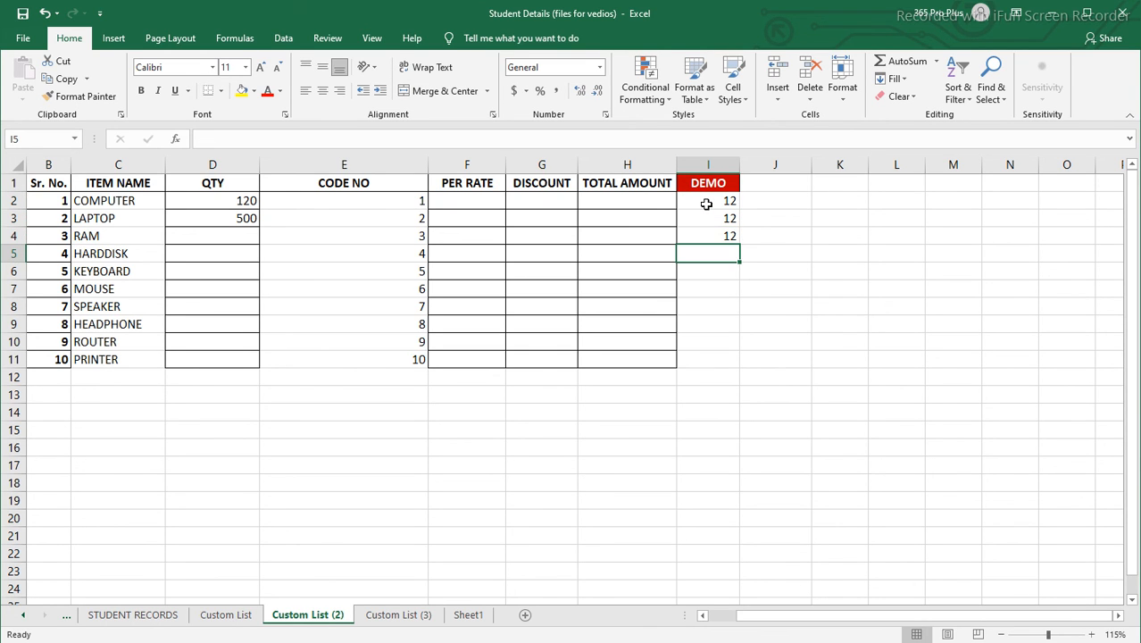
drag(706, 203, 719, 248)
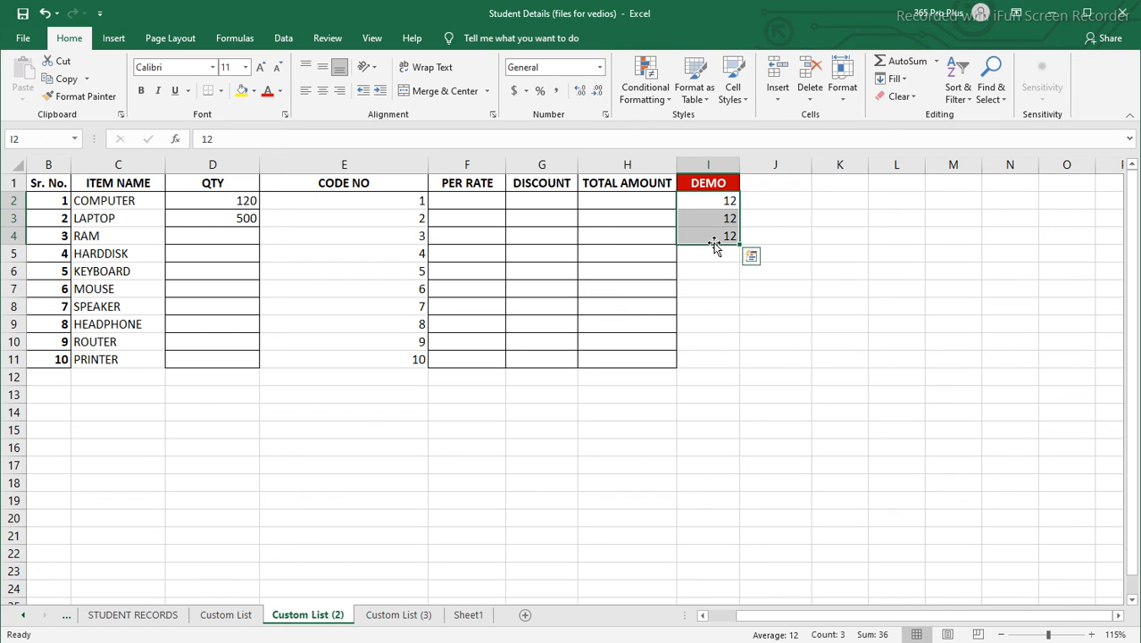
- Apply All Borders to the CODE NO cells E2:E11 and the ITEM NAME cells C2:C11
drag(369, 202, 357, 359)
click(220, 90)
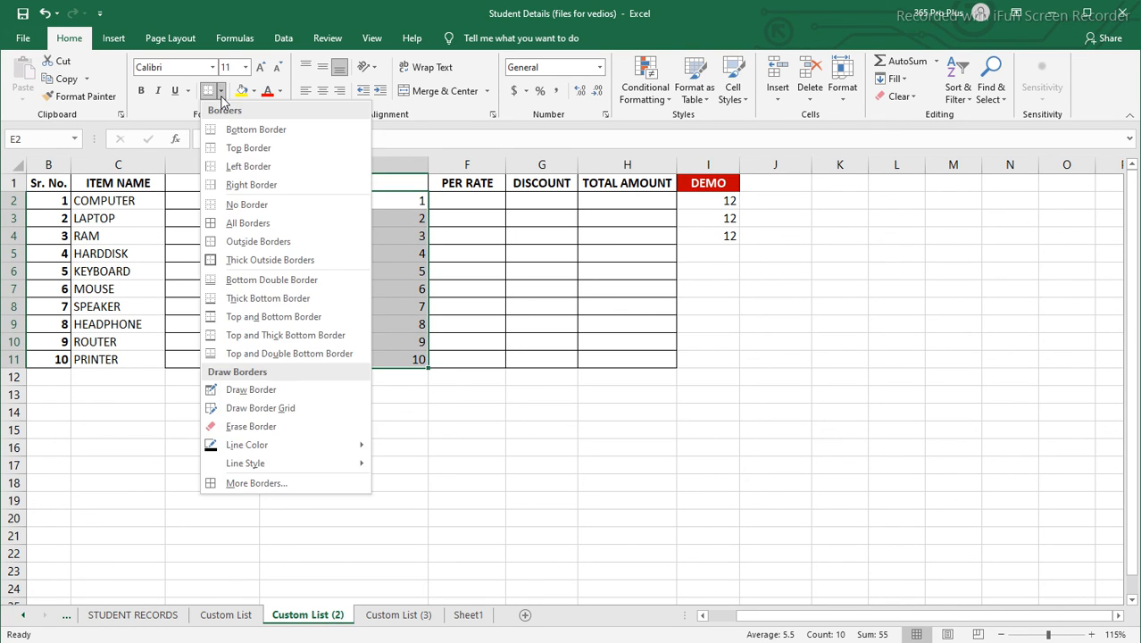
click(247, 224)
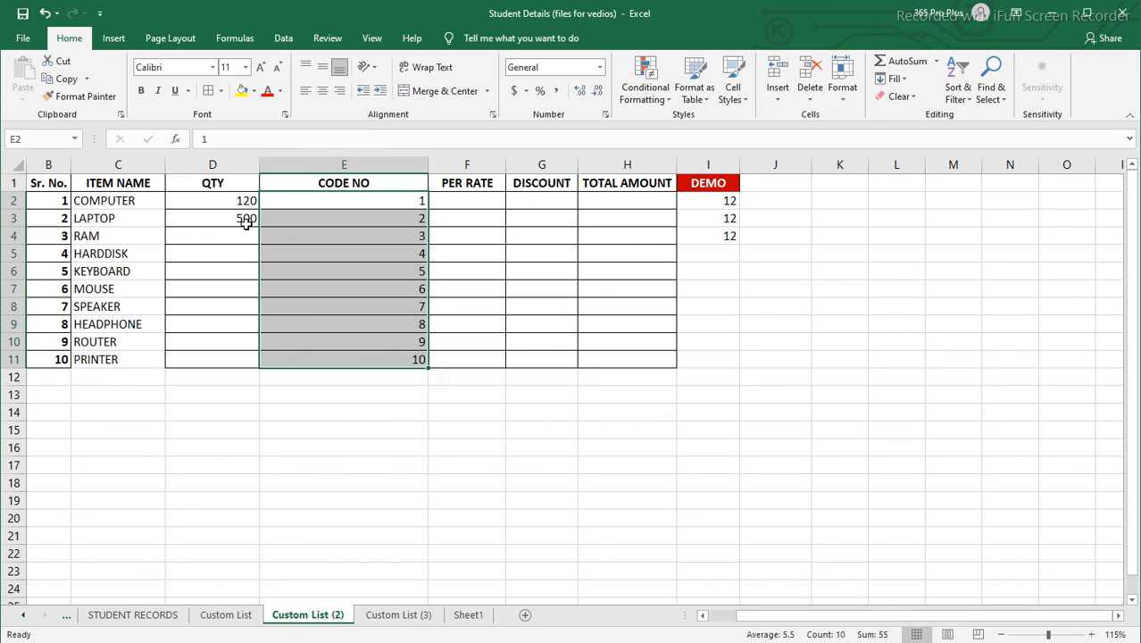
drag(143, 200, 138, 359)
click(208, 91)
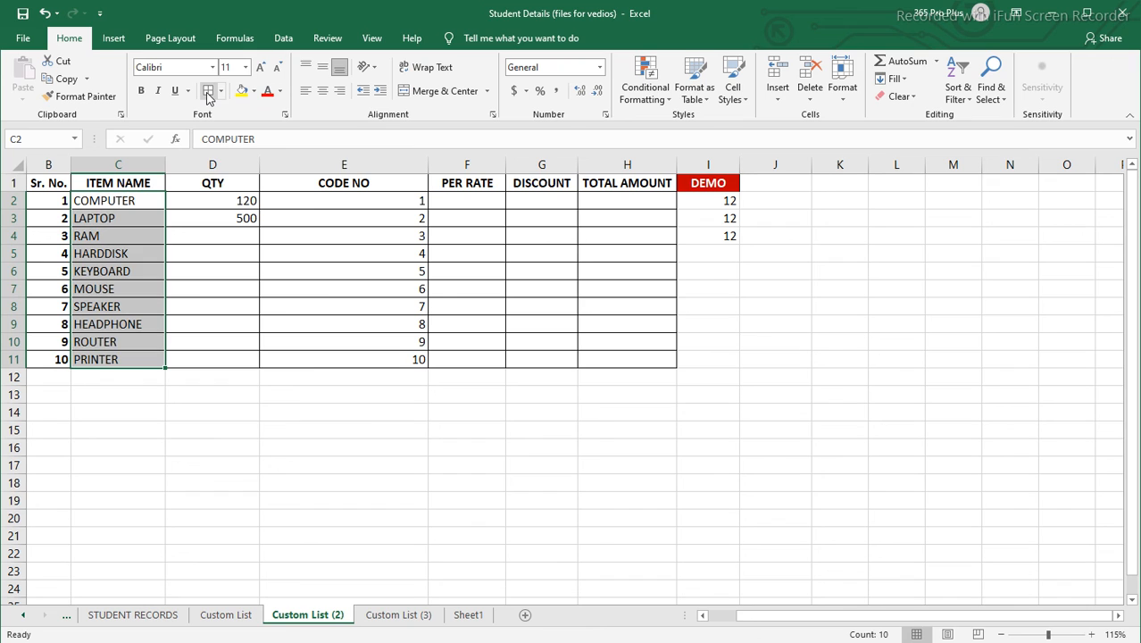
click(595, 269)
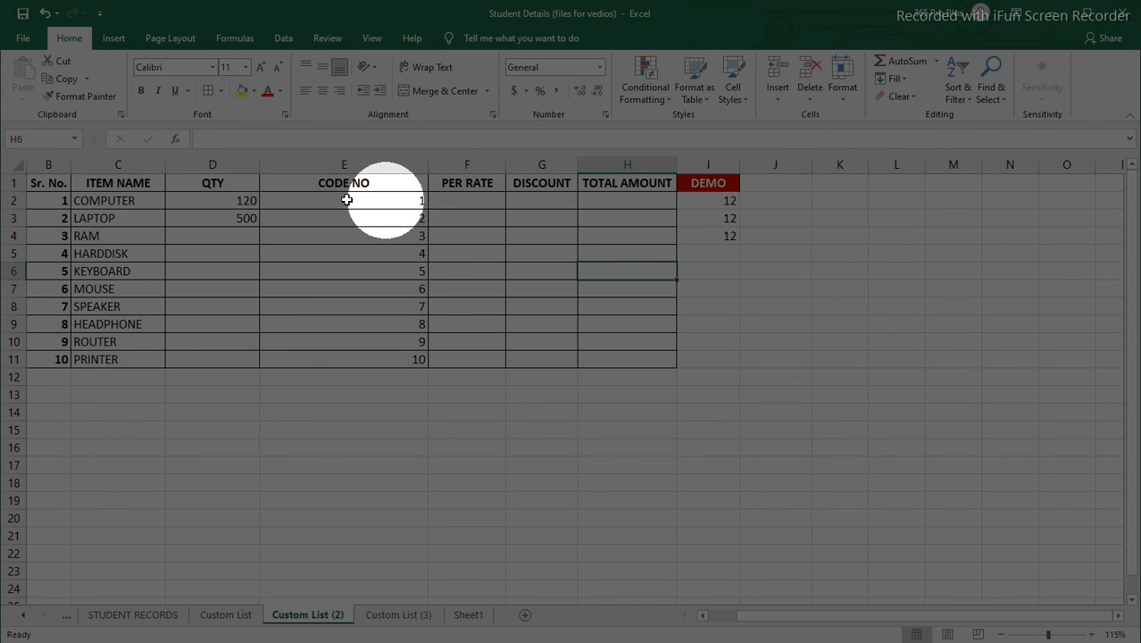
- Review the Clear options with DEMO cell I3 selected, and go to the Sheet1 worksheet
click(713, 217)
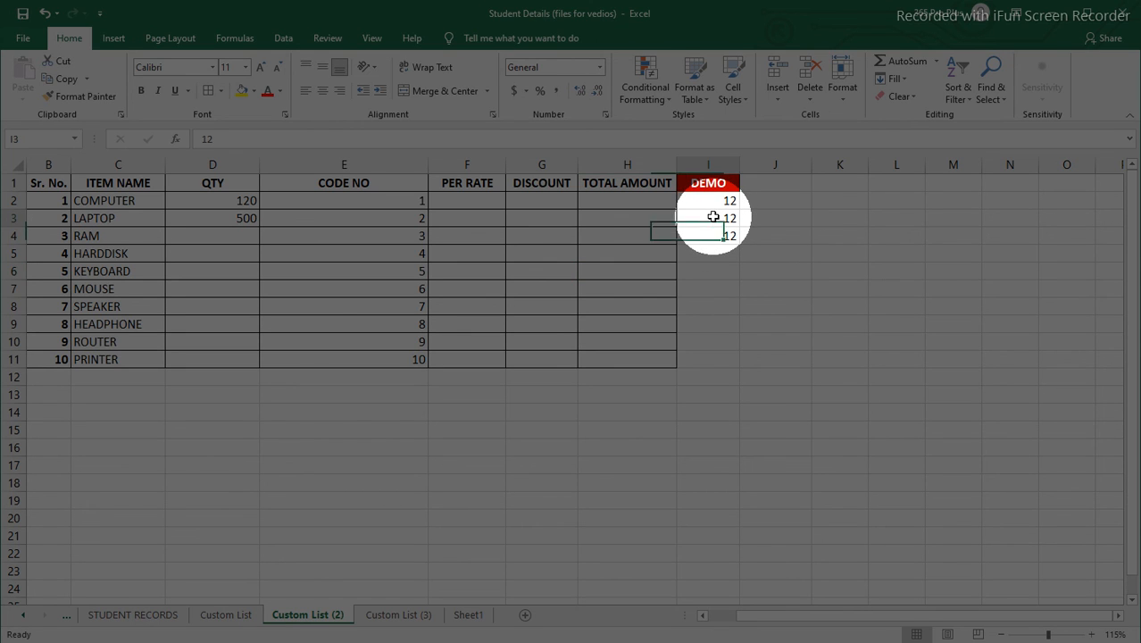
click(897, 95)
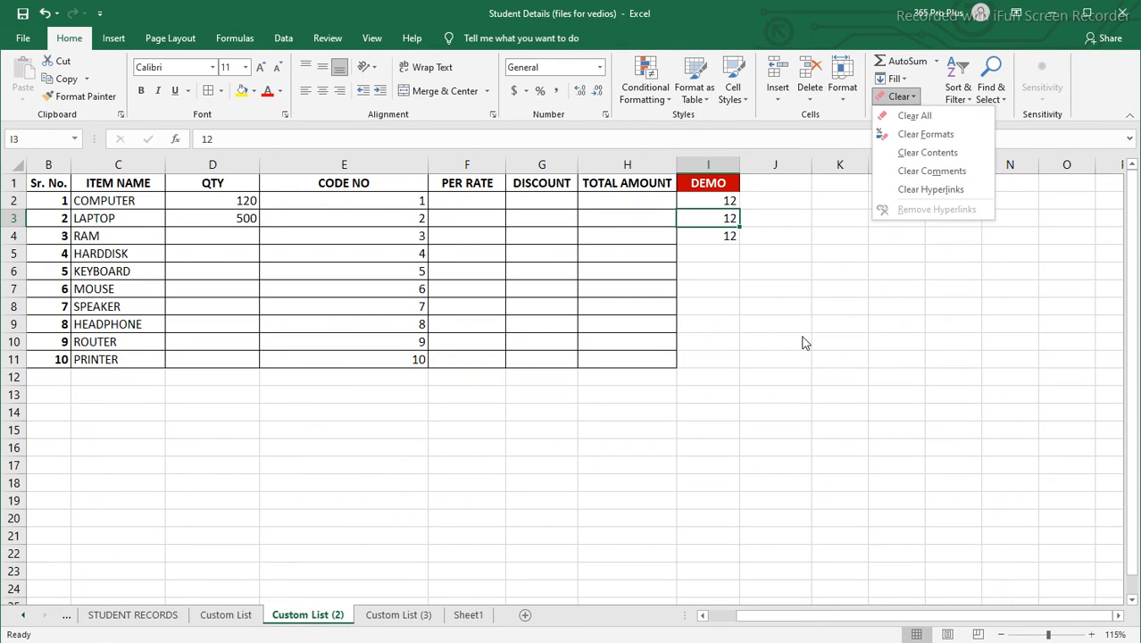
click(620, 317)
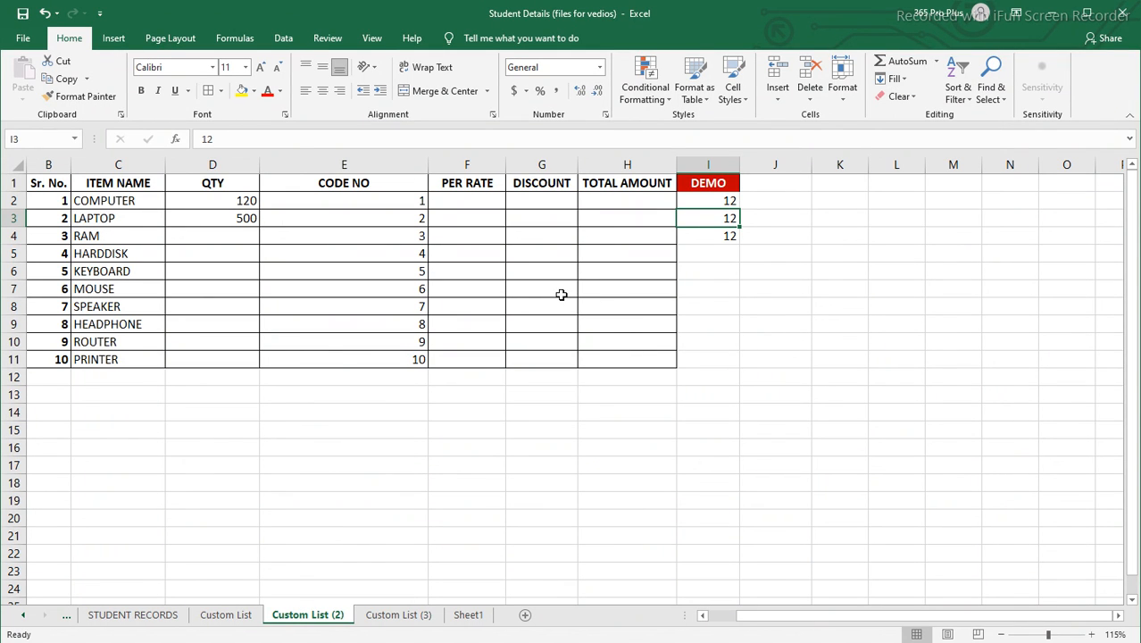
click(398, 618)
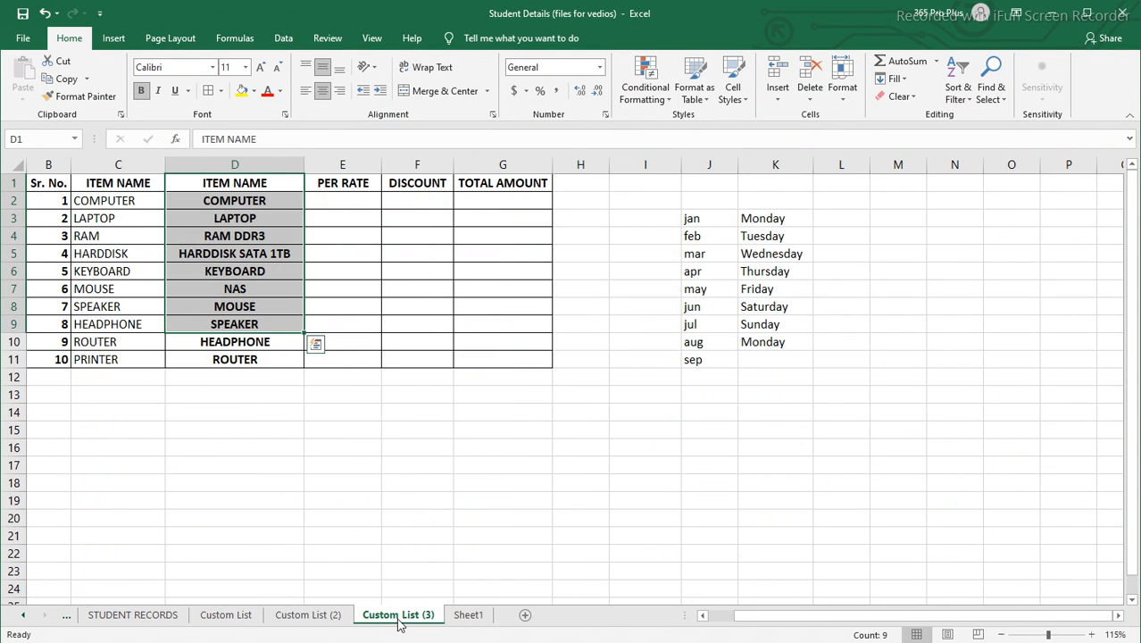
click(466, 616)
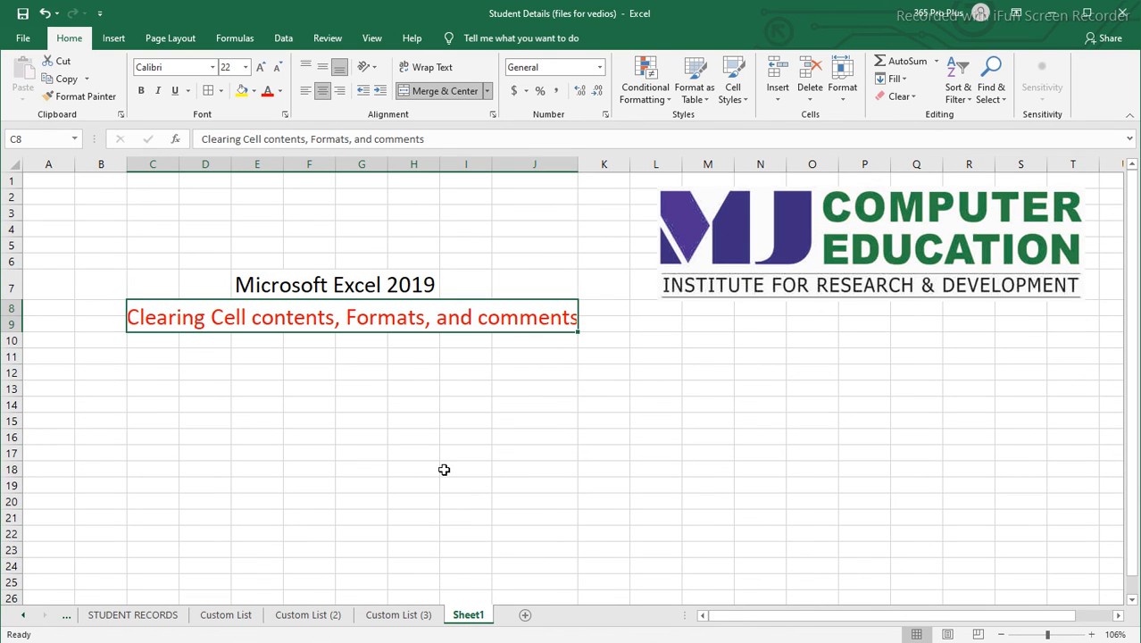